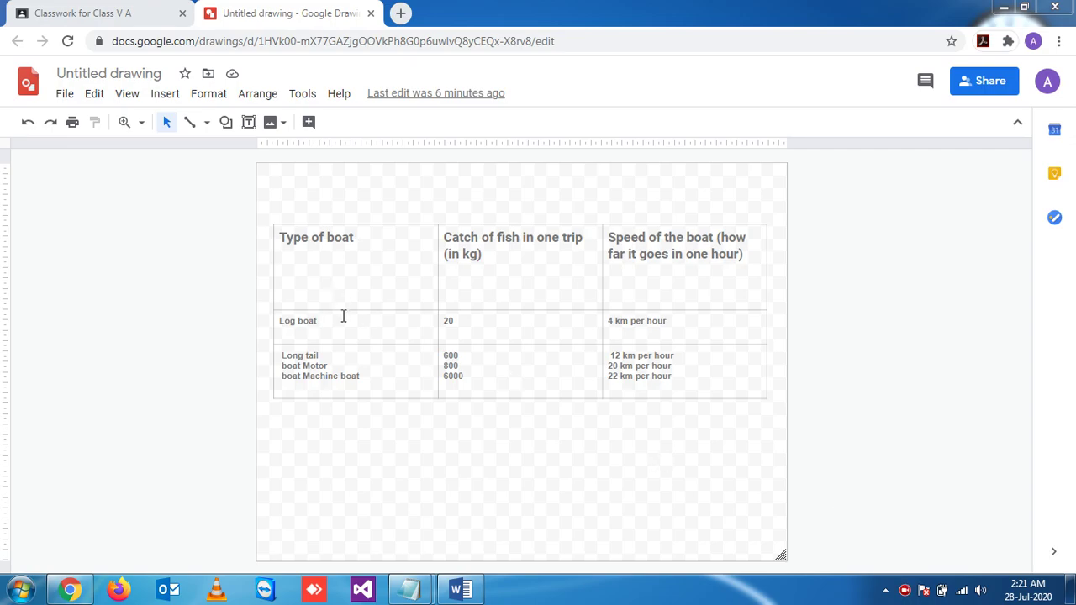
- Shorten the boat table's heading row by raising its bottom border
{"action": "left_click_drag", "start_coordinate": [341, 310], "coordinate": [332, 280]}
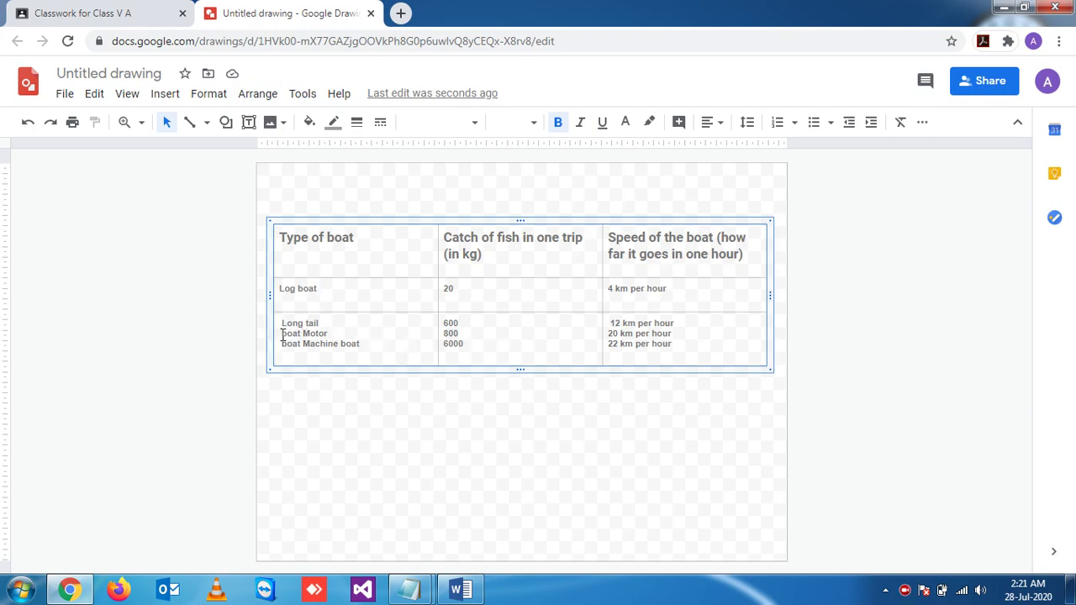
- Insert two empty rows below the Long tail row from the row's context menu
{"action": "left_click_drag", "start_coordinate": [281, 334], "coordinate": [531, 339]}
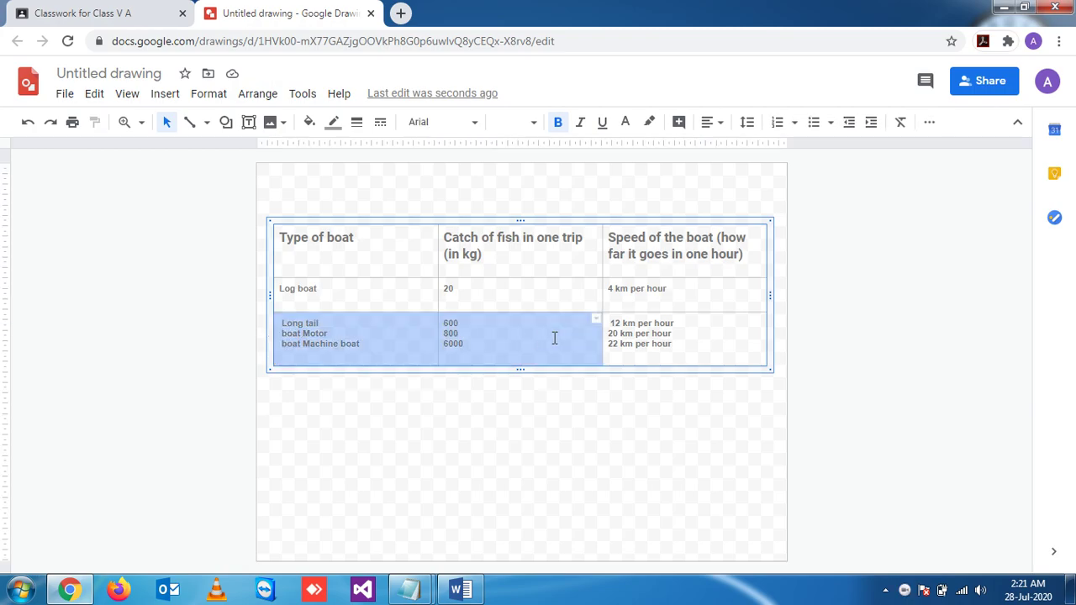
{"action": "left_click", "coordinate": [510, 343]}
{"action": "left_click_drag", "start_coordinate": [363, 347], "coordinate": [607, 350]}
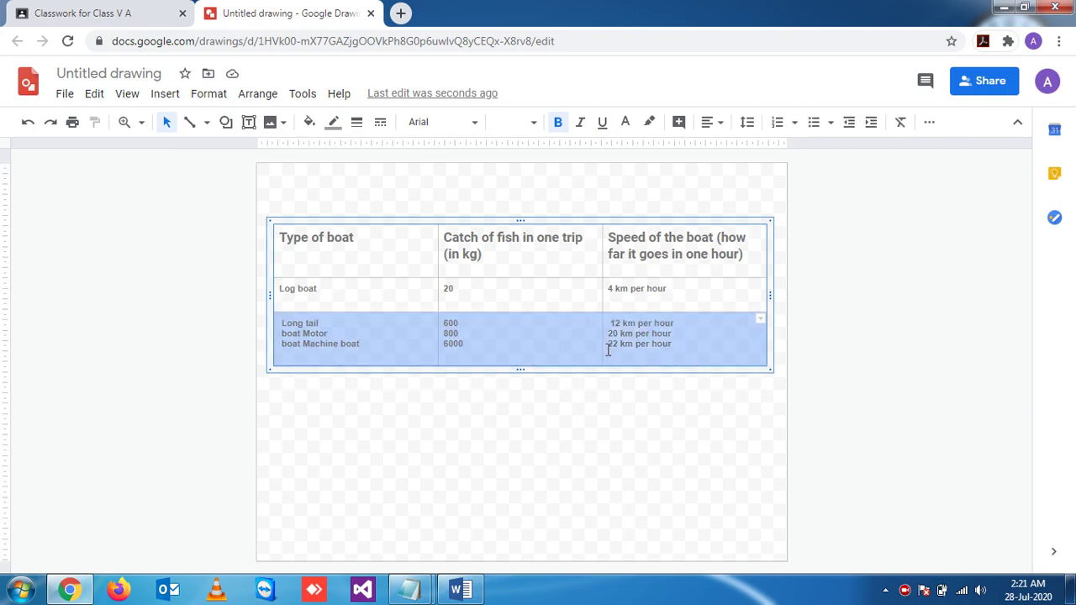
{"action": "right_click", "coordinate": [398, 335]}
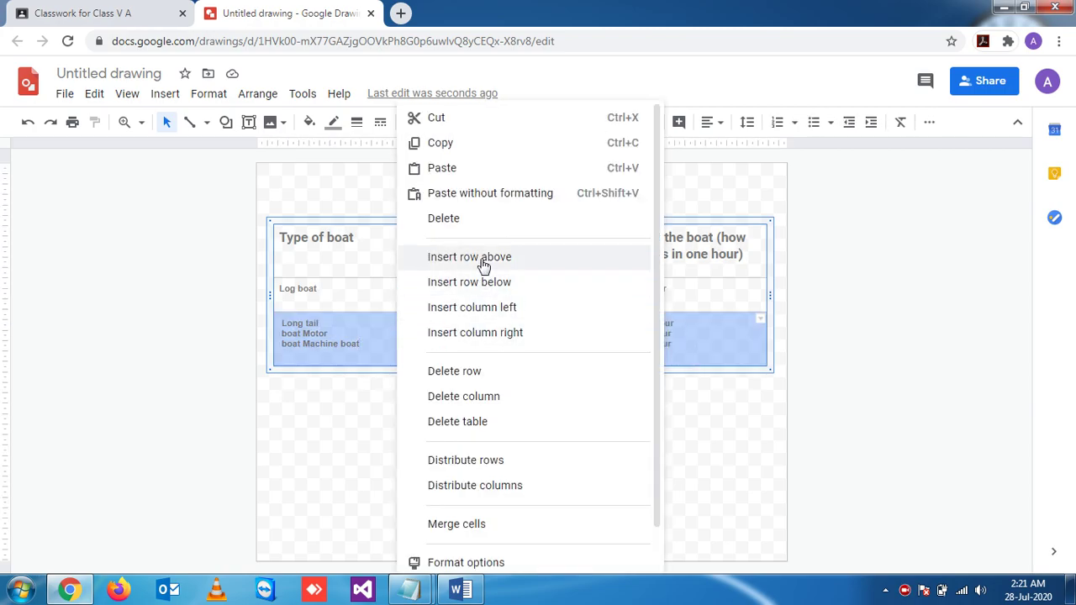
{"action": "left_click", "coordinate": [485, 286]}
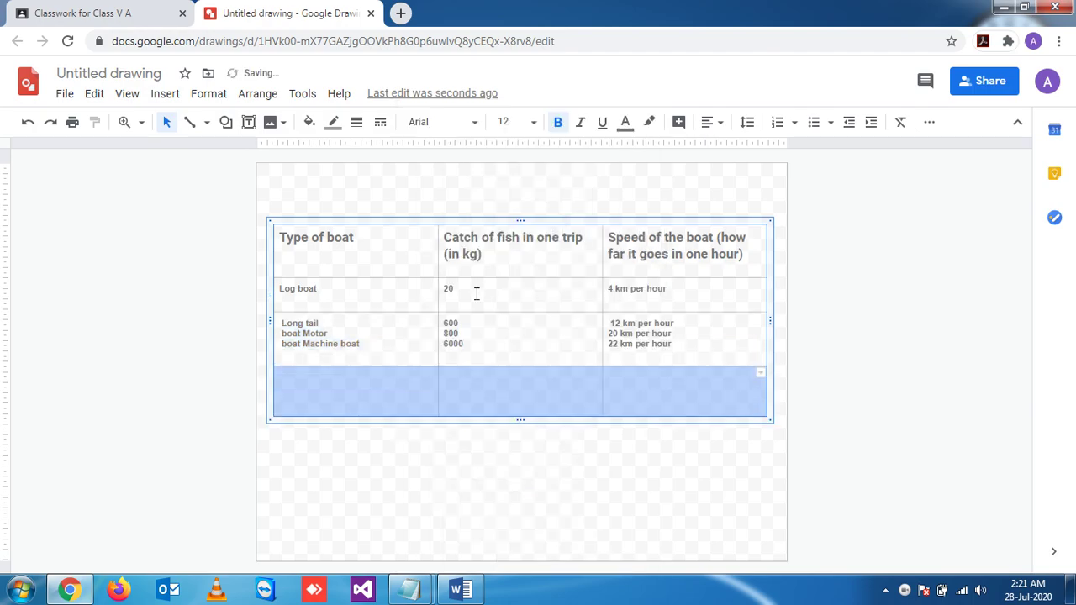
{"action": "right_click", "coordinate": [387, 384]}
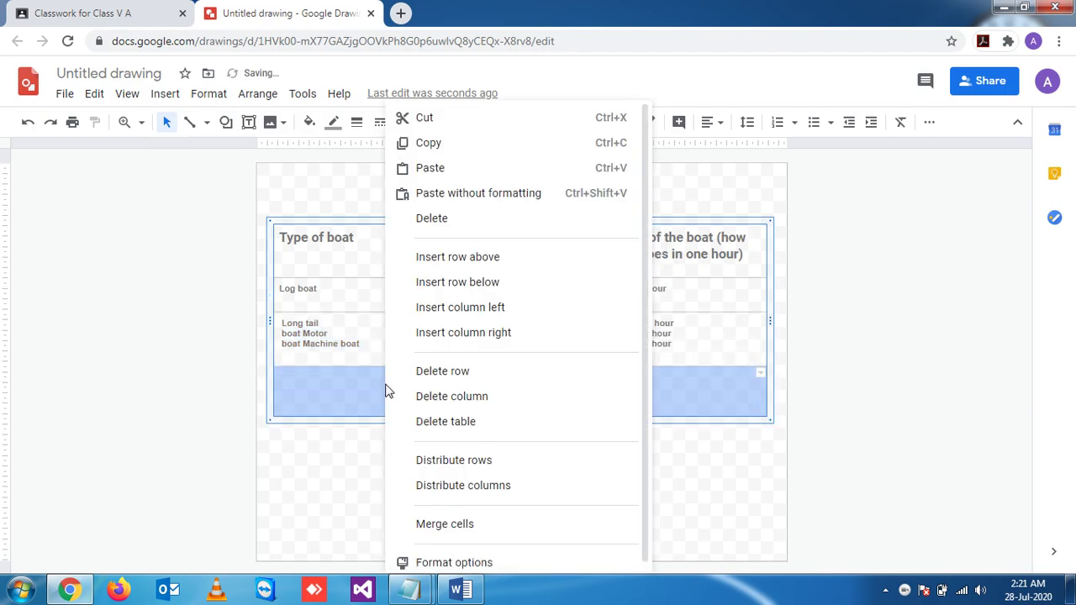
{"action": "left_click", "coordinate": [474, 278]}
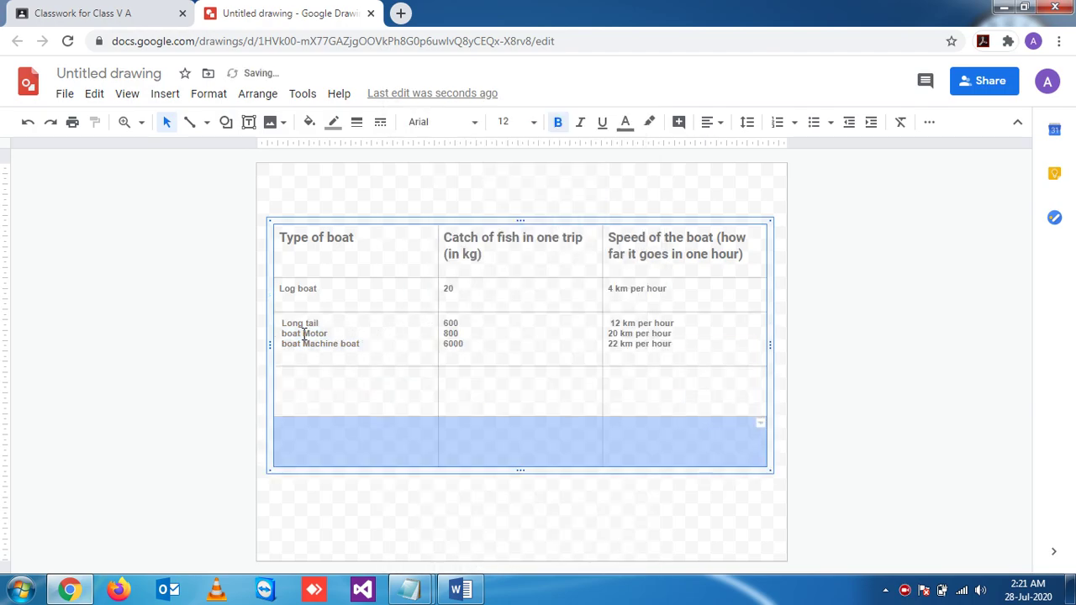
- Move 'Motor boat' and 'Machine boat' into the first new row's first cell
{"action": "left_click_drag", "start_coordinate": [303, 333], "coordinate": [303, 345]}
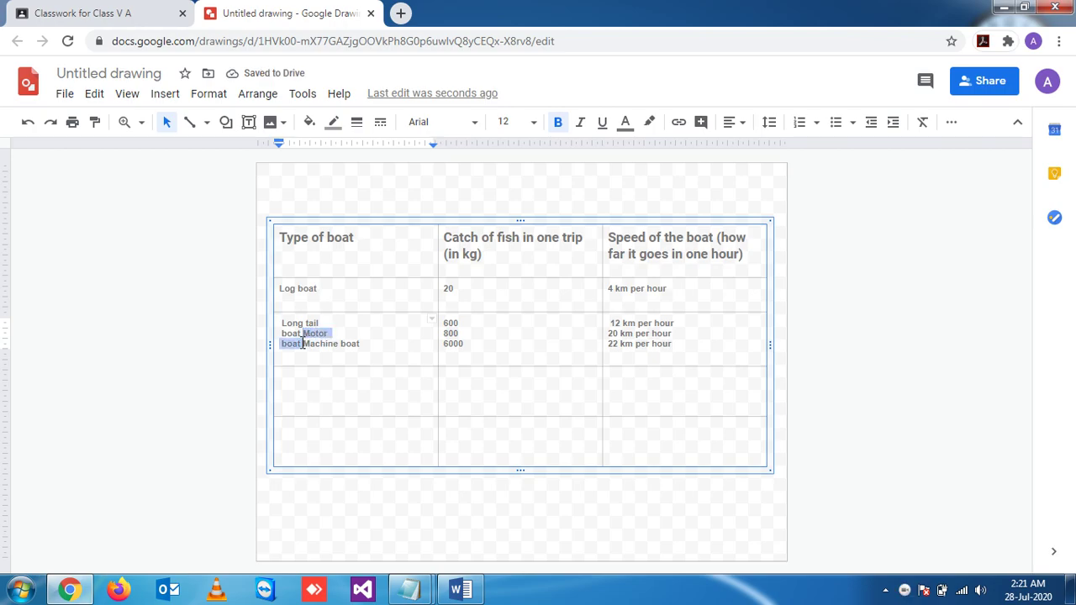
{"action": "left_click", "coordinate": [314, 334]}
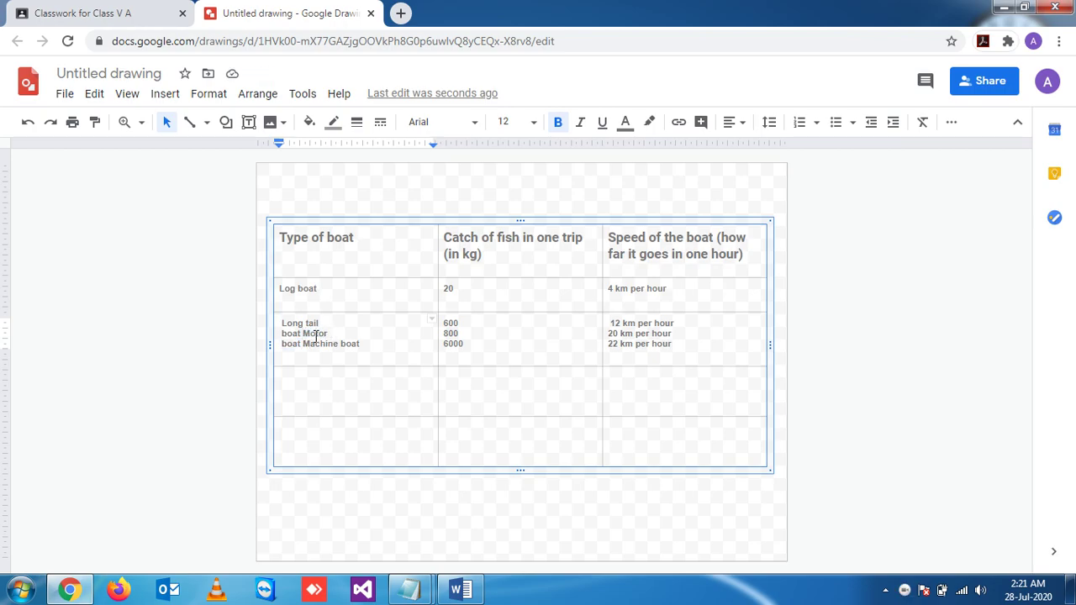
{"action": "left_click_drag", "start_coordinate": [303, 334], "coordinate": [366, 344]}
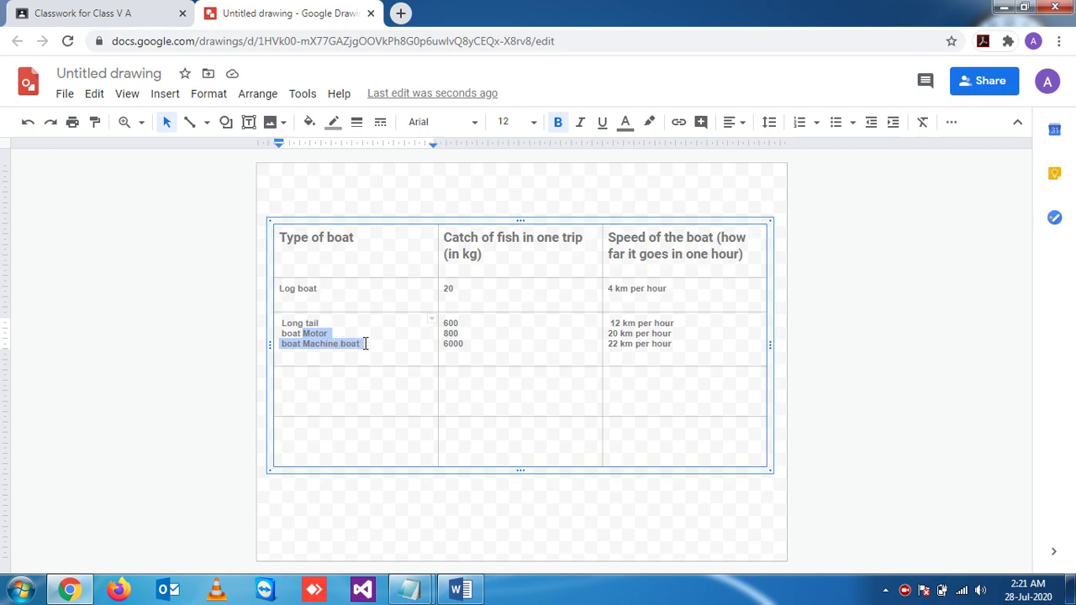
{"action": "key", "text": "ctrl+x"}
{"action": "left_click", "coordinate": [322, 398]}
{"action": "key", "text": "ctrl+v"}
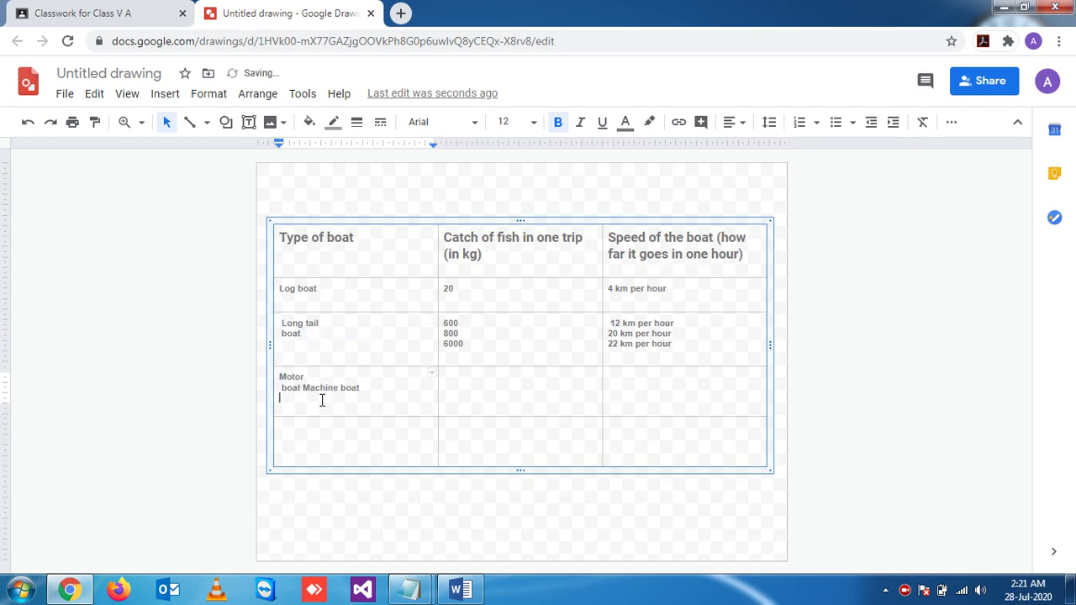
- Move 'Machine boat' into the bottom row's first cell
{"action": "left_click_drag", "start_coordinate": [303, 388], "coordinate": [364, 391]}
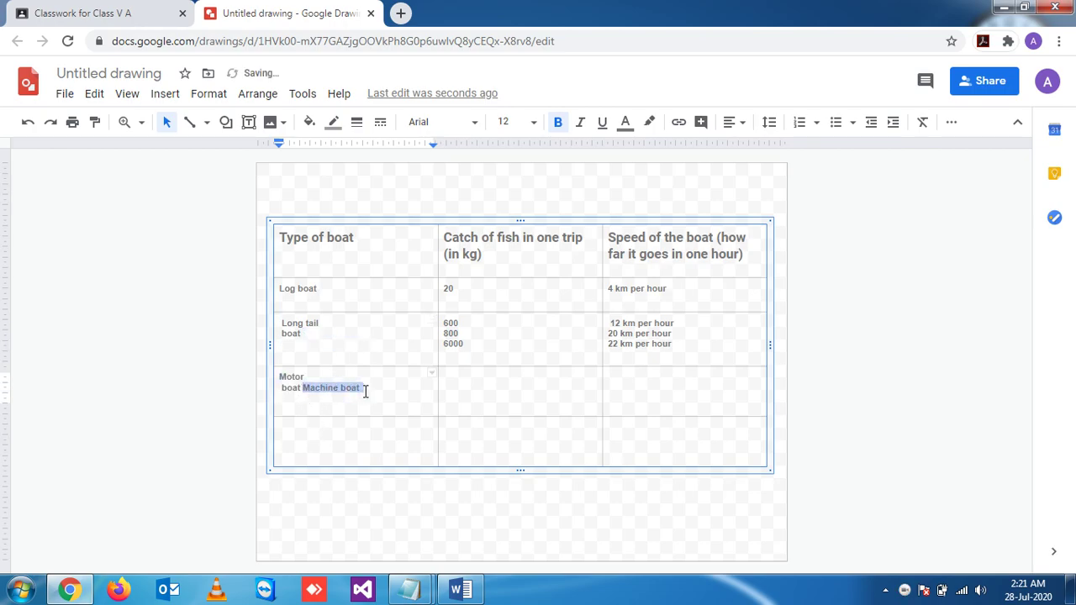
{"action": "key", "text": "BackSpace"}
{"action": "left_click", "coordinate": [330, 443]}
{"action": "key", "text": "ctrl+v"}
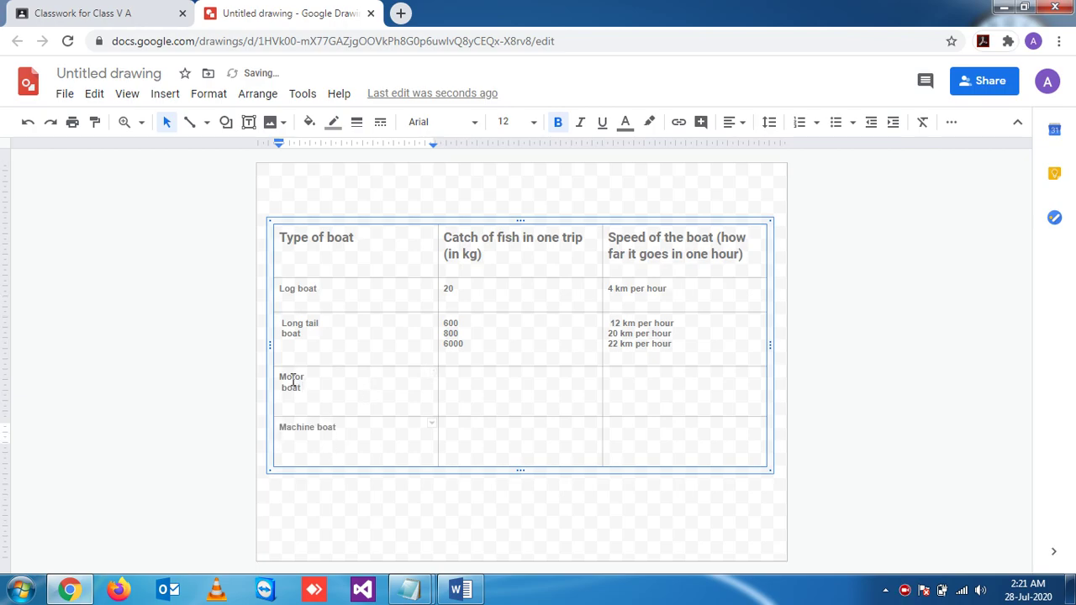
- Join 'Motor boat' and 'Long tail boat' each onto a single line
{"action": "left_click", "coordinate": [285, 390]}
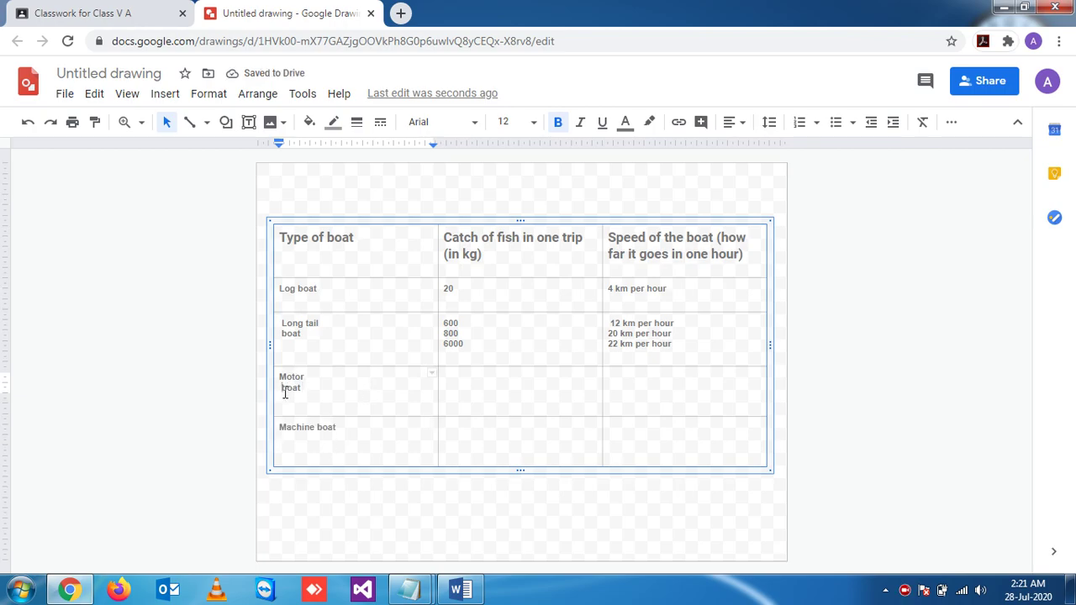
{"action": "key", "text": "BackSpace"}
{"action": "key", "text": "Down"}
{"action": "key", "text": "Down"}
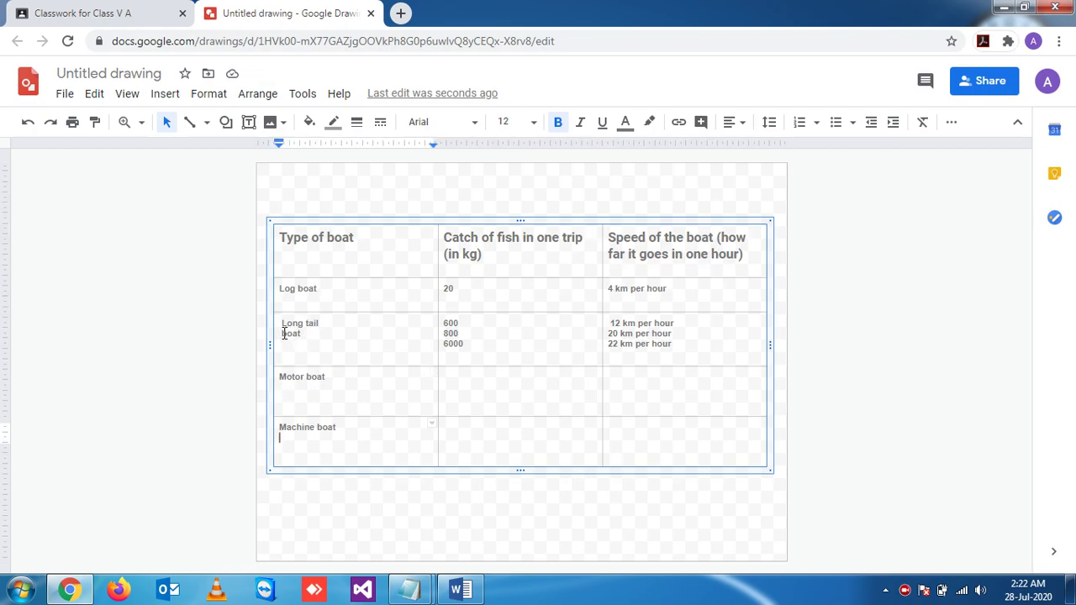
{"action": "left_click", "coordinate": [284, 334]}
{"action": "key", "text": "BackSpace"}
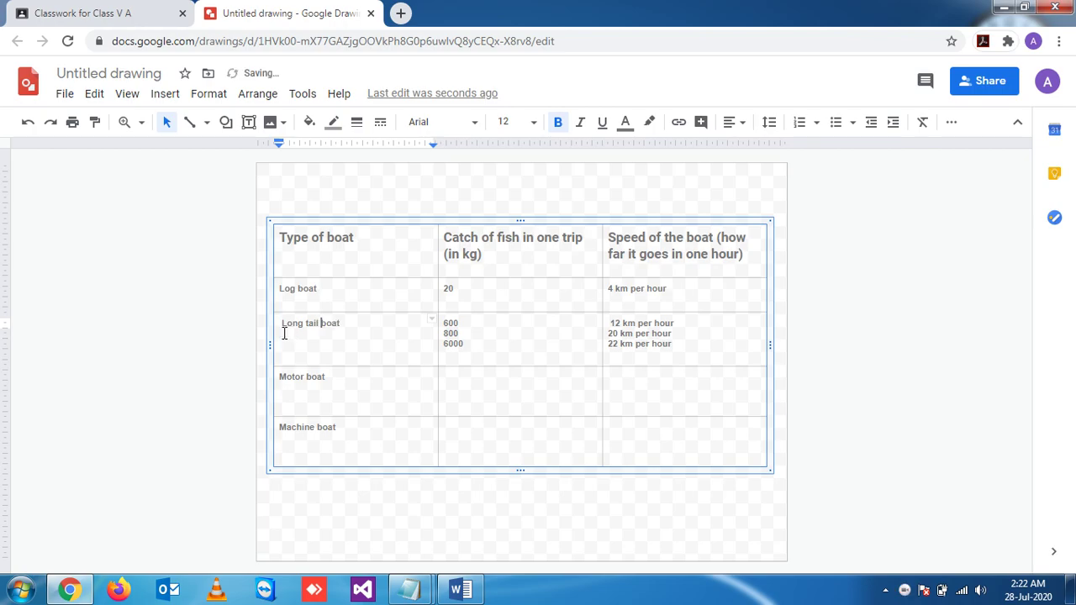
- Move the catch values 800 to the Motor boat row and 6000 to the Machine boat row
{"action": "left_click_drag", "start_coordinate": [465, 333], "coordinate": [442, 335]}
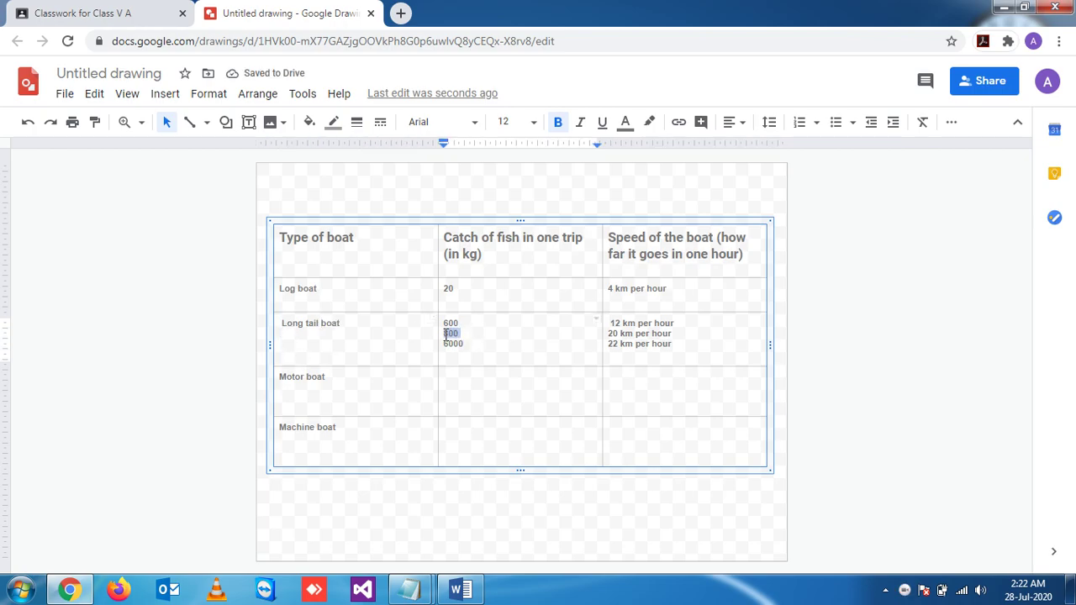
{"action": "key", "text": "ctrl+x"}
{"action": "left_click", "coordinate": [463, 382]}
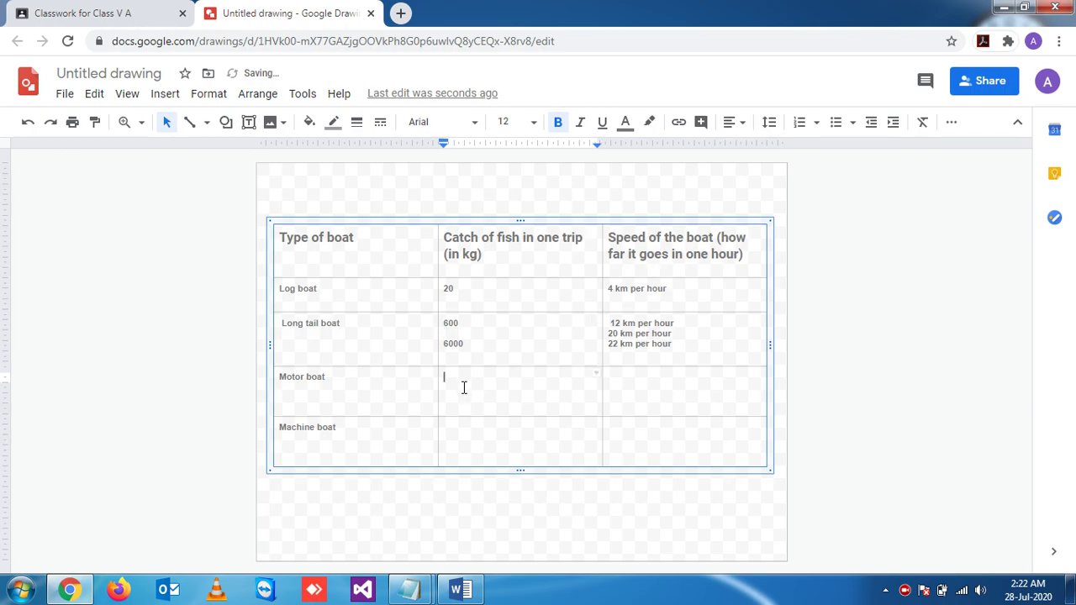
{"action": "key", "text": "ctrl+v"}
{"action": "left_click_drag", "start_coordinate": [465, 343], "coordinate": [436, 345]}
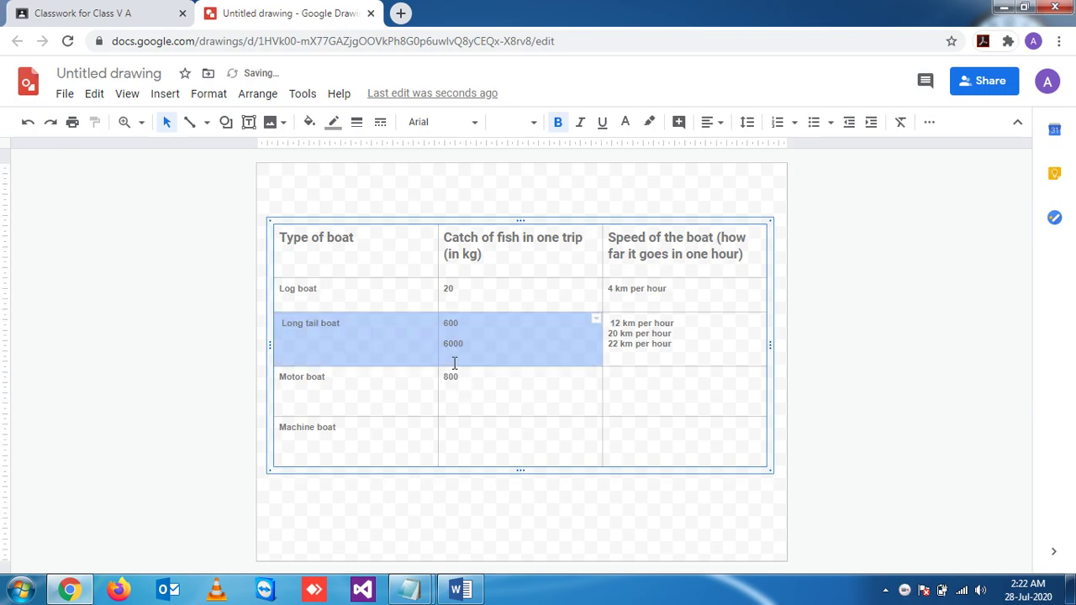
{"action": "left_click", "coordinate": [459, 346]}
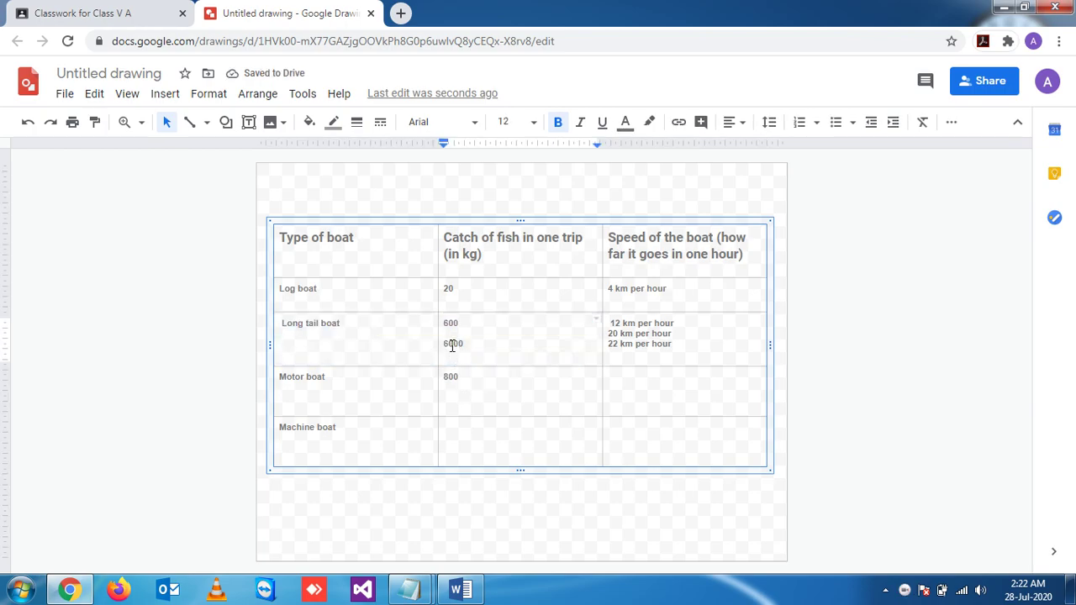
{"action": "double_click", "coordinate": [451, 345]}
{"action": "key", "text": "ctrl+x"}
{"action": "left_click", "coordinate": [454, 427]}
{"action": "key", "text": "ctrl+v"}
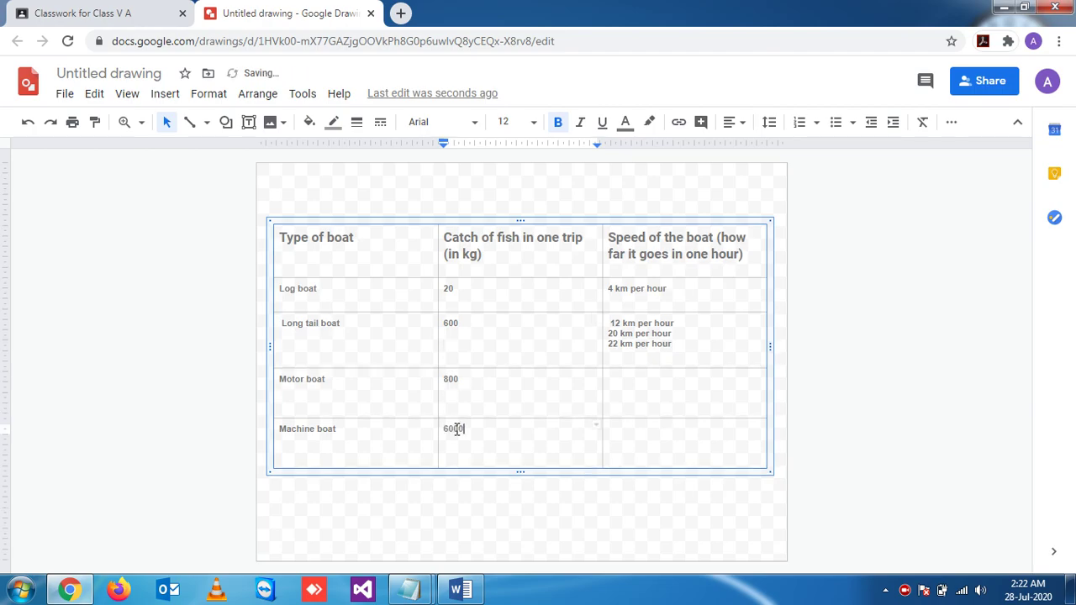
- Move 20 km per hour to the Motor boat speed cell and 22 km per hour to Machine boat's
{"action": "left_click_drag", "start_coordinate": [679, 338], "coordinate": [607, 332]}
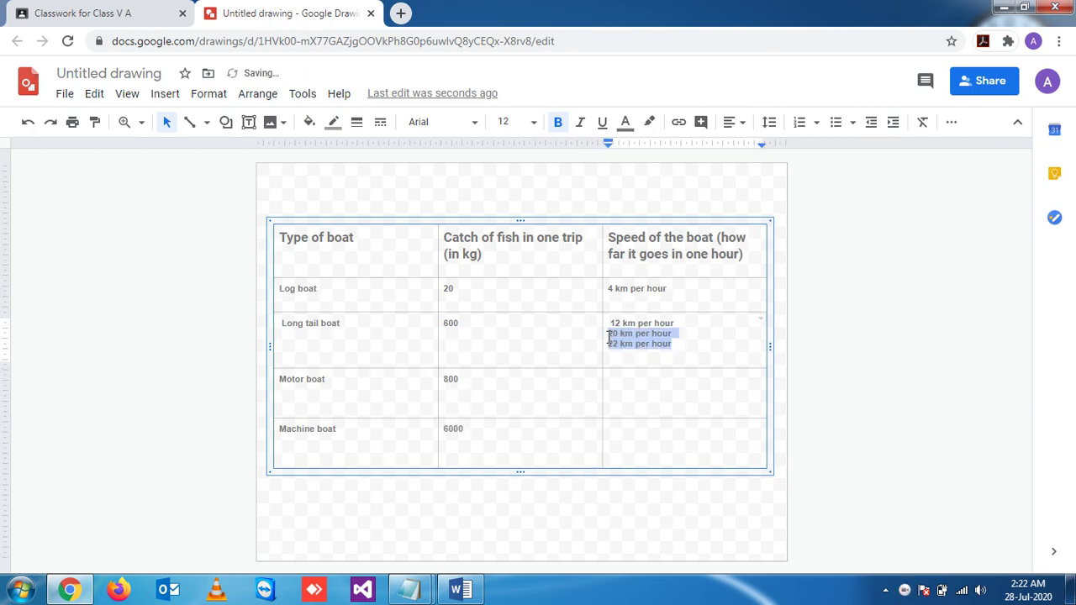
{"action": "key", "text": "ctrl+x"}
{"action": "left_click", "coordinate": [627, 392]}
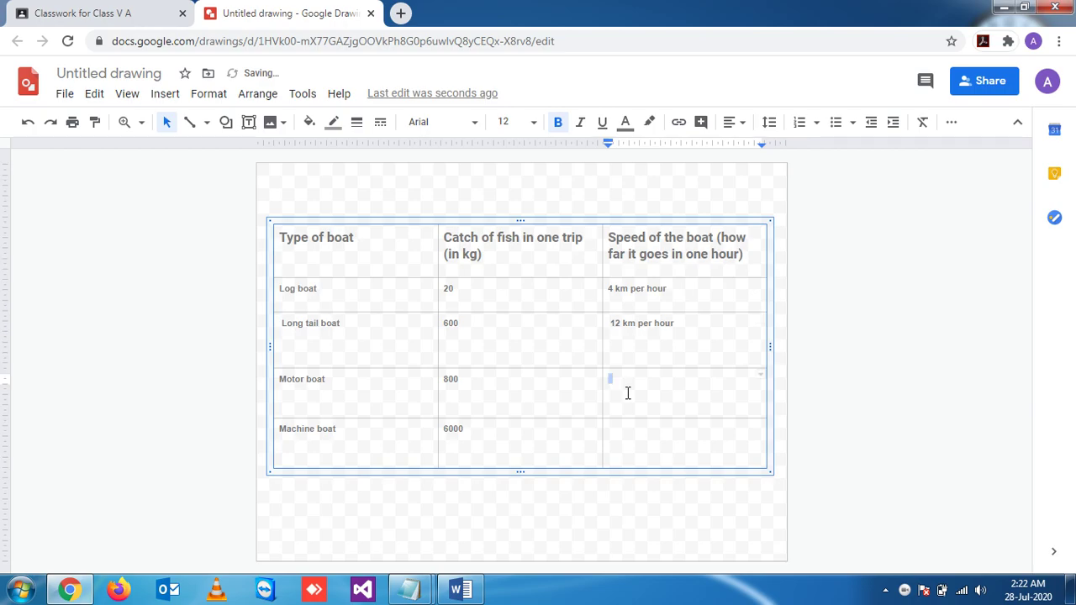
{"action": "key", "text": "ctrl+v"}
{"action": "left_click_drag", "start_coordinate": [675, 390], "coordinate": [608, 391]}
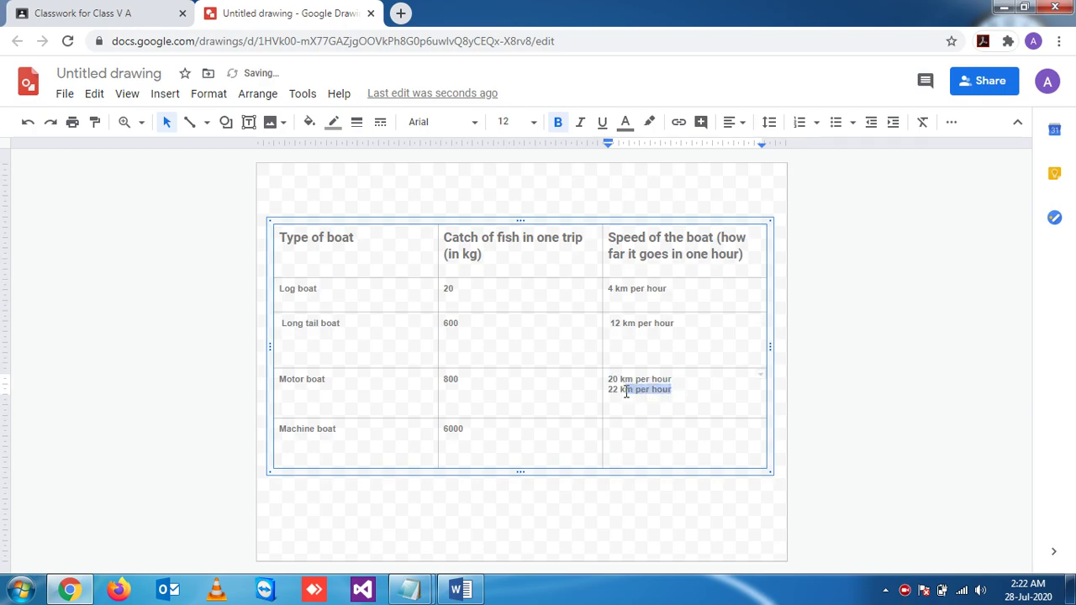
{"action": "key", "text": "ctrl+x"}
{"action": "left_click", "coordinate": [632, 450]}
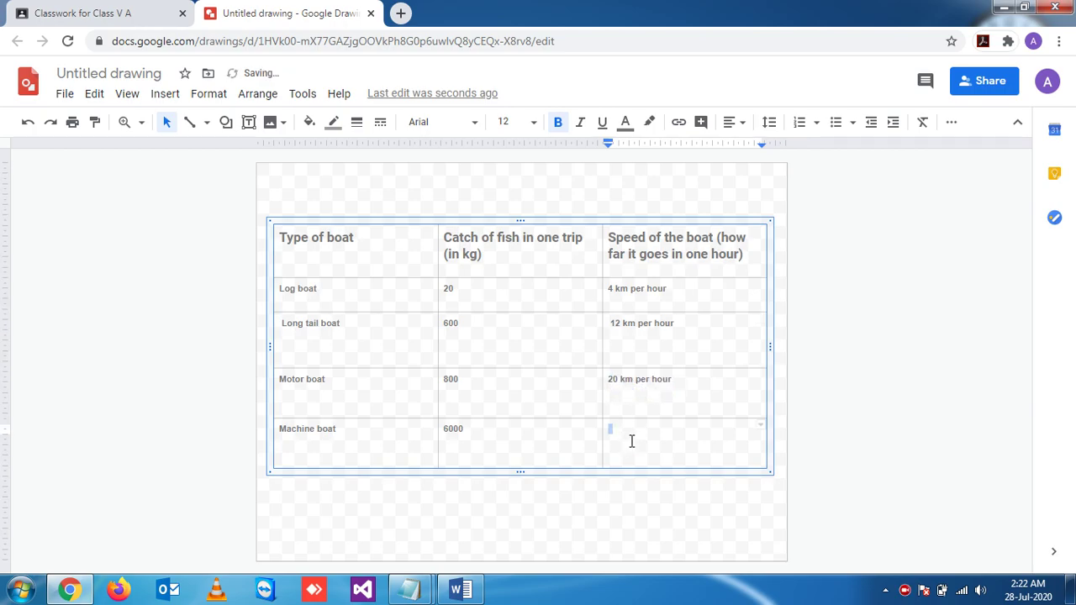
{"action": "key", "text": "ctrl+v"}
{"action": "key", "text": "Escape"}
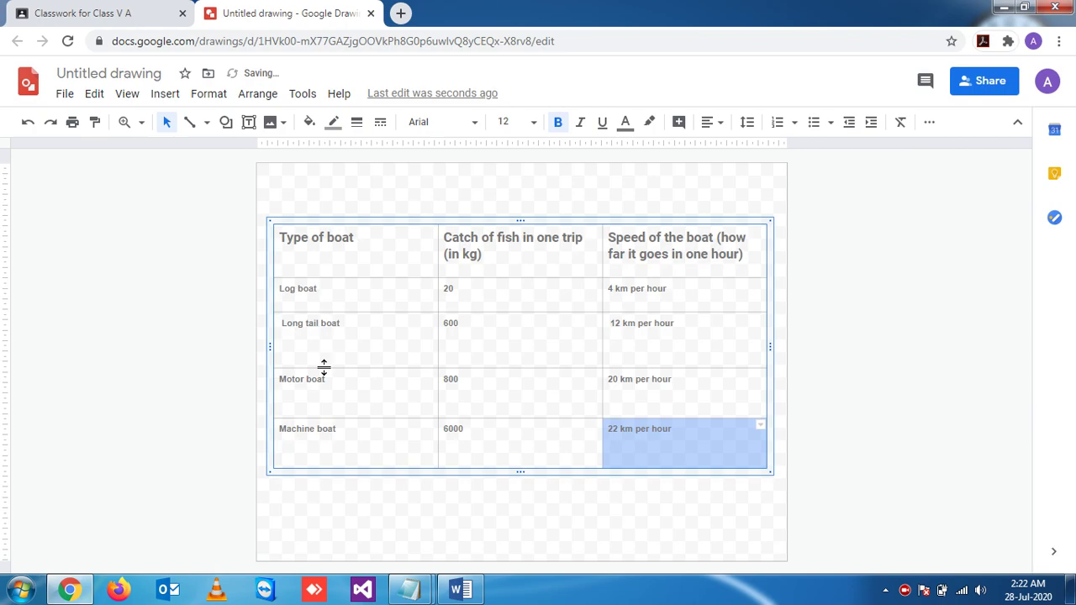
- Make the Log boat row slightly taller, then select all four boat data rows
{"action": "mouse_move", "coordinate": [326, 368]}
{"action": "left_mouse_down"}
{"action": "mouse_move", "coordinate": [322, 341]}
{"action": "mouse_move", "coordinate": [344, 346]}
{"action": "left_mouse_up"}
{"action": "left_click", "coordinate": [341, 392]}
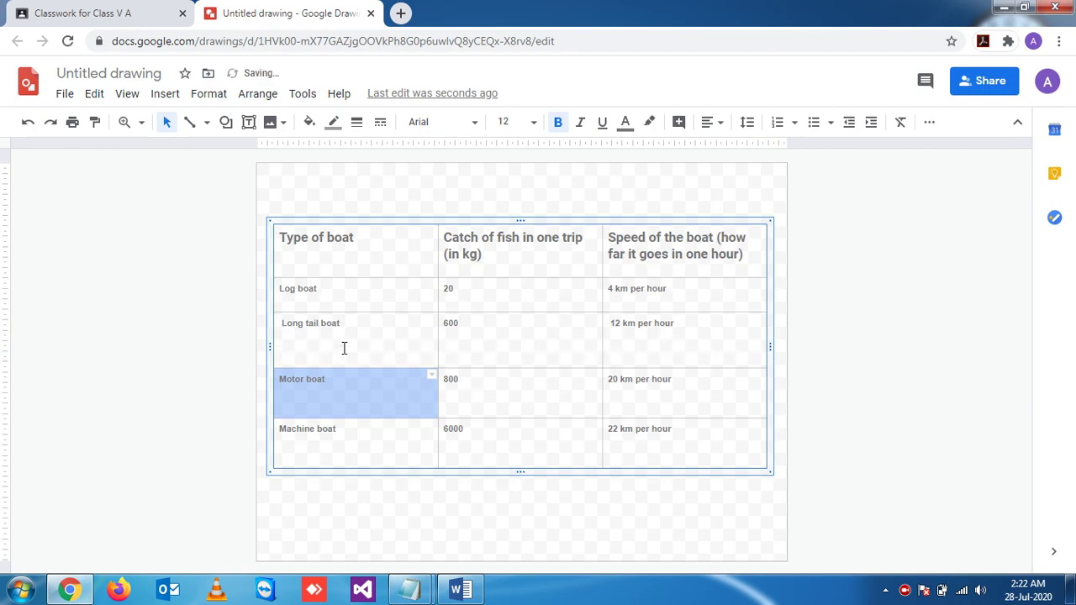
{"action": "left_click", "coordinate": [352, 345]}
{"action": "left_click_drag", "start_coordinate": [348, 365], "coordinate": [378, 338]}
{"action": "left_click", "coordinate": [366, 399]}
{"action": "left_click", "coordinate": [414, 442]}
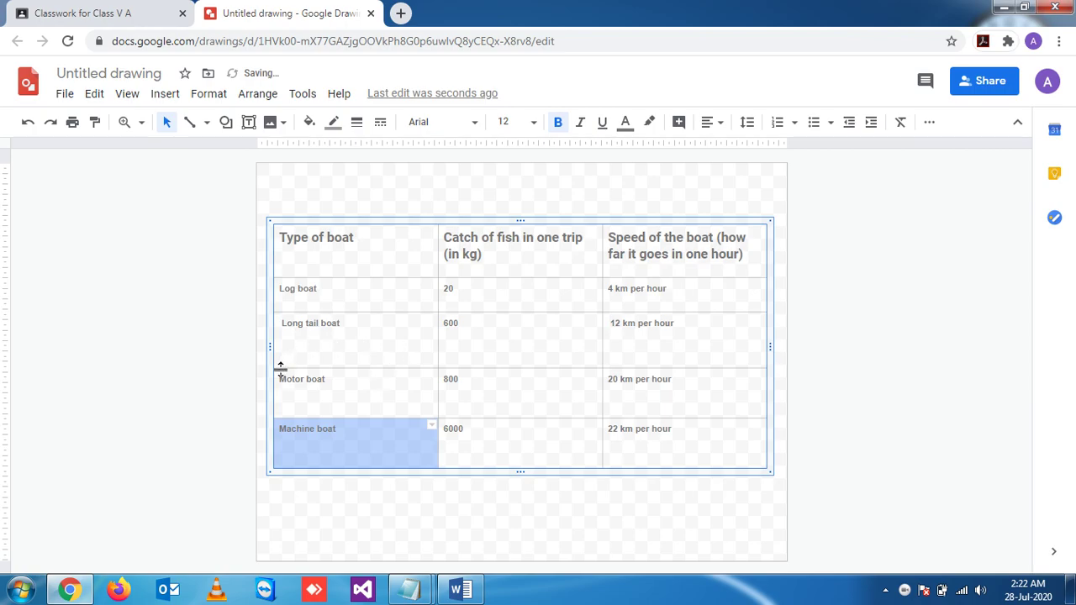
{"action": "left_click_drag", "start_coordinate": [318, 311], "coordinate": [319, 324]}
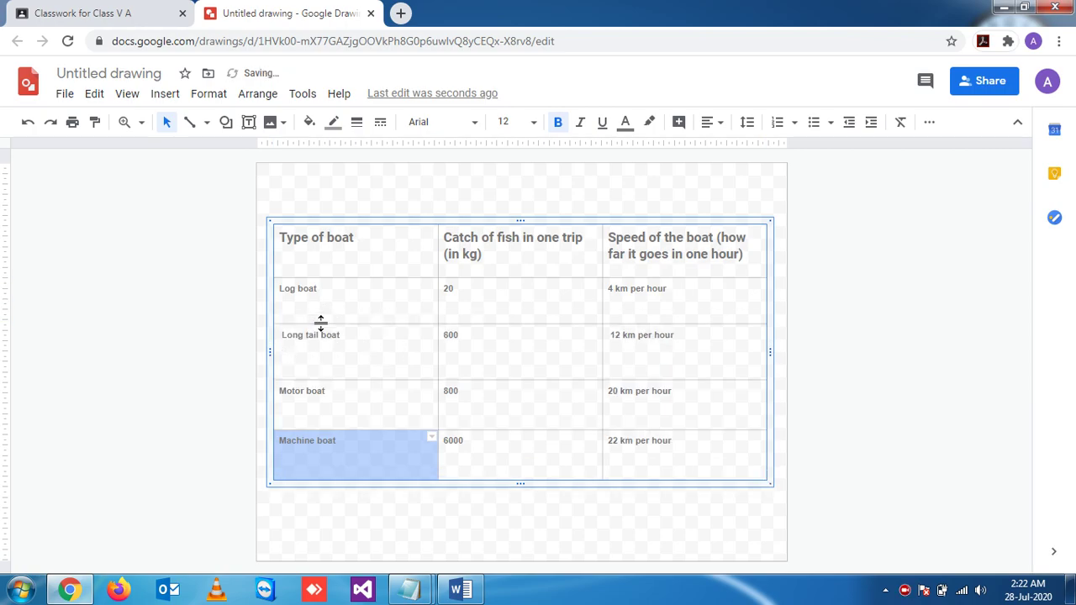
{"action": "left_click_drag", "start_coordinate": [703, 461], "coordinate": [291, 295]}
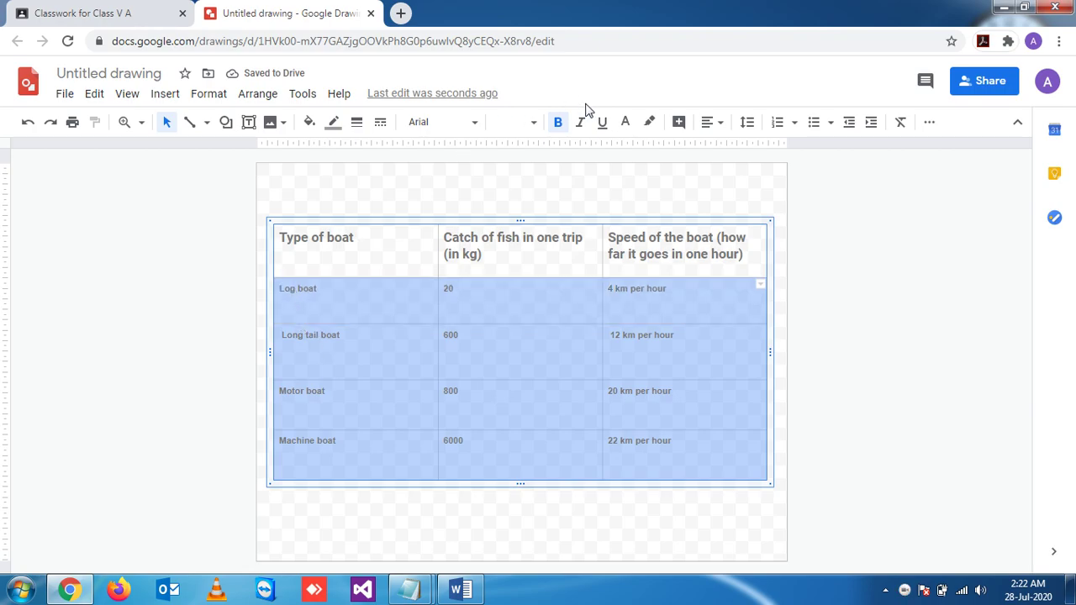
- Set the selected data rows to Roboto font at size 18
{"action": "left_click", "coordinate": [472, 123]}
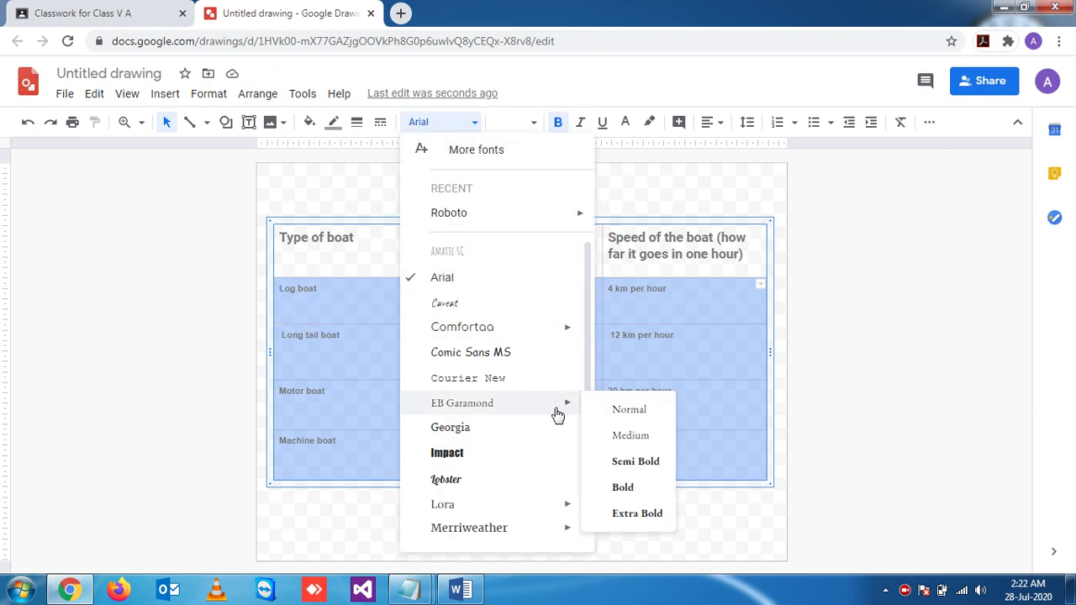
{"action": "left_click_drag", "start_coordinate": [586, 375], "coordinate": [591, 491]}
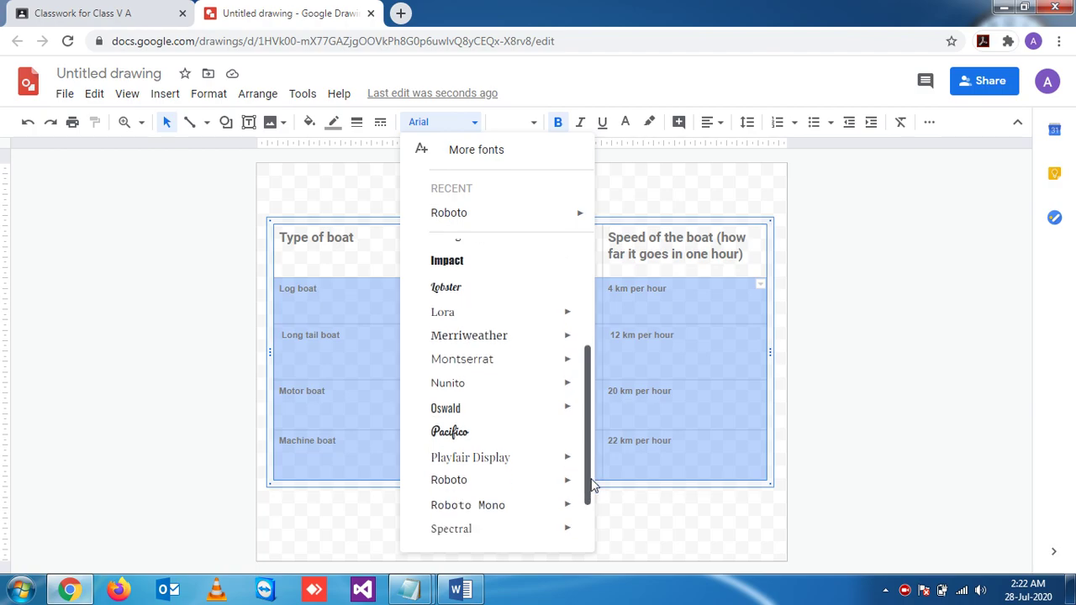
{"action": "left_click", "coordinate": [492, 479]}
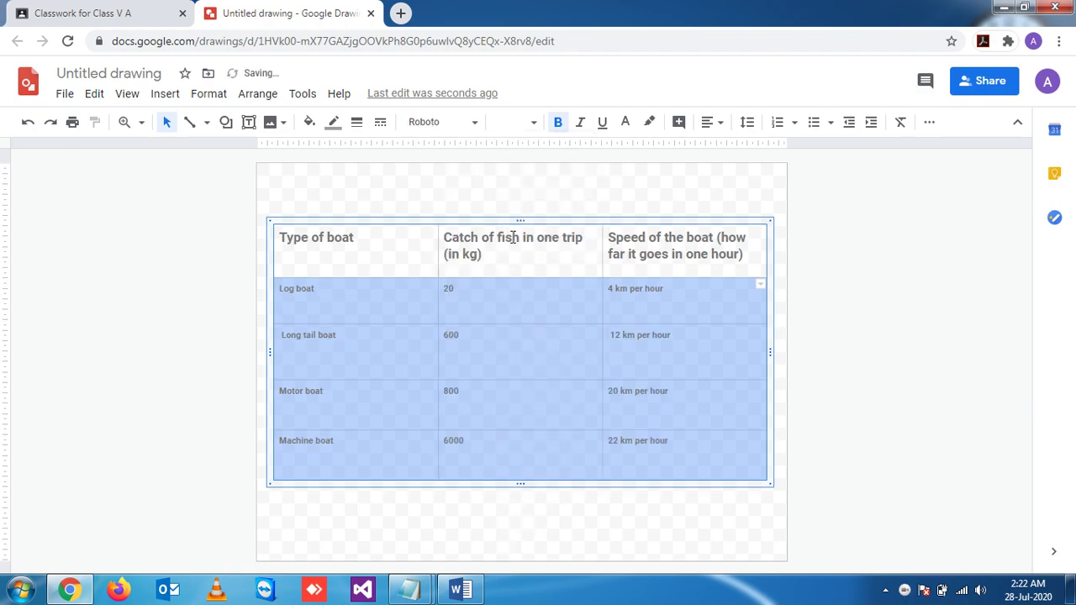
{"action": "left_click", "coordinate": [532, 126]}
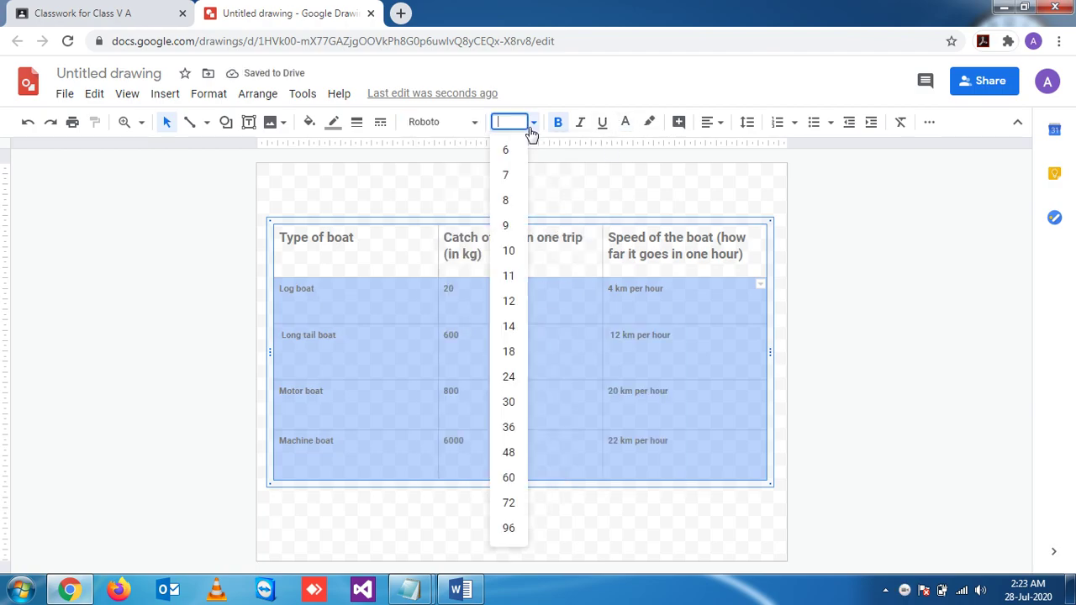
{"action": "left_click", "coordinate": [509, 351]}
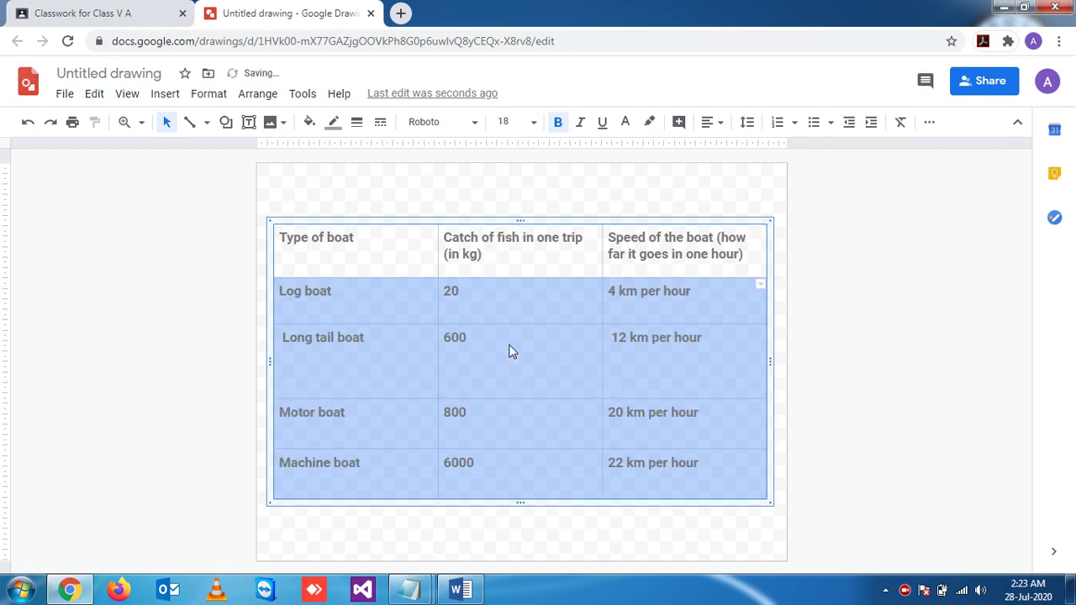
- Deselect and reselect the table to check the enlarged text
{"action": "left_click", "coordinate": [447, 515]}
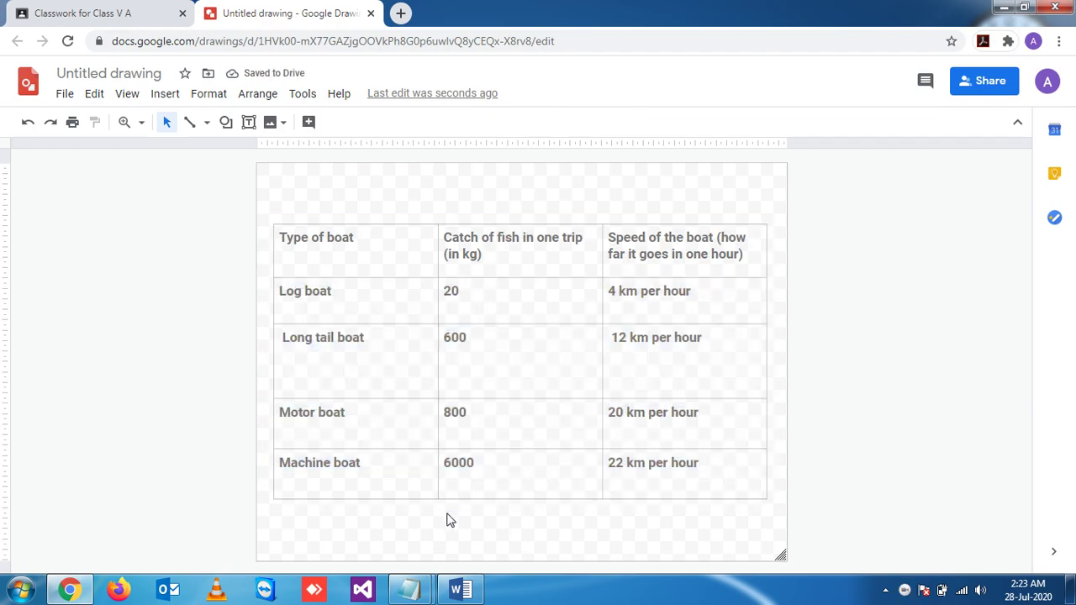
{"action": "left_click", "coordinate": [611, 393]}
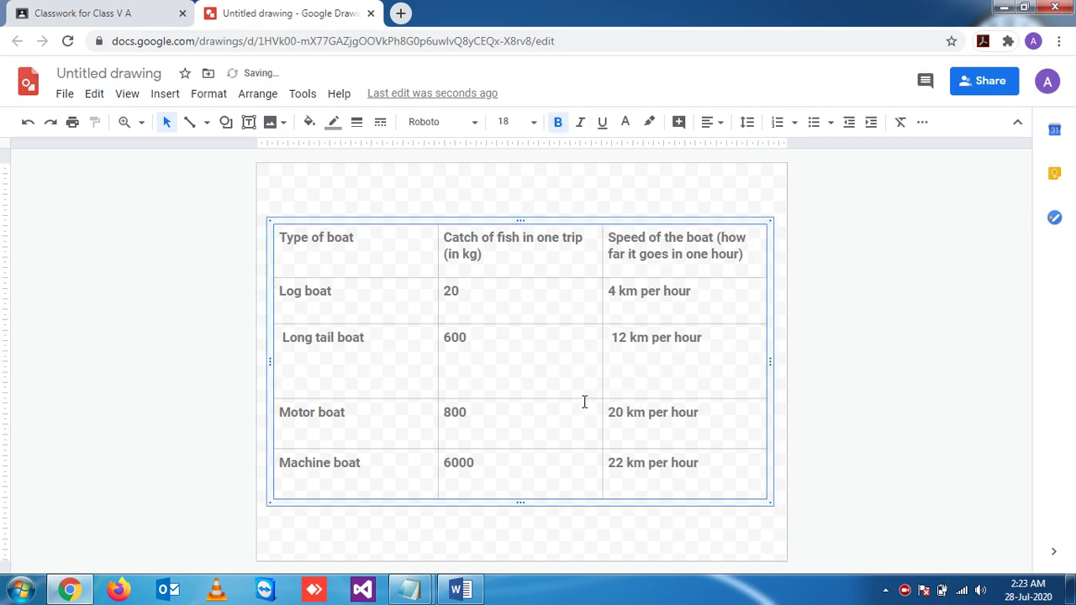
{"action": "left_click_drag", "start_coordinate": [579, 398], "coordinate": [576, 362]}
{"action": "left_click", "coordinate": [487, 514]}
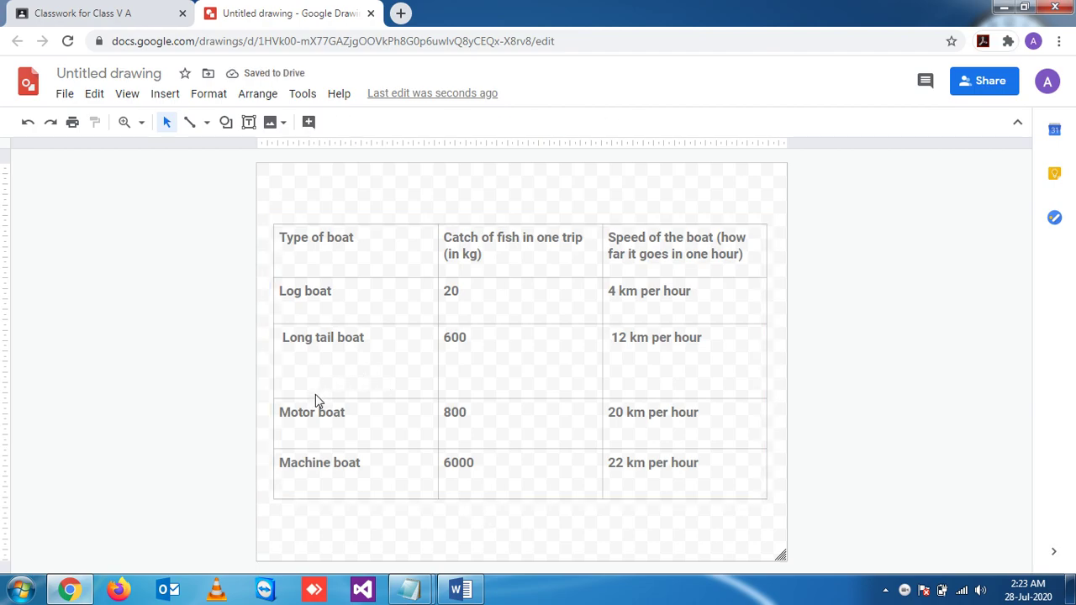
{"action": "left_click_drag", "start_coordinate": [315, 399], "coordinate": [320, 353]}
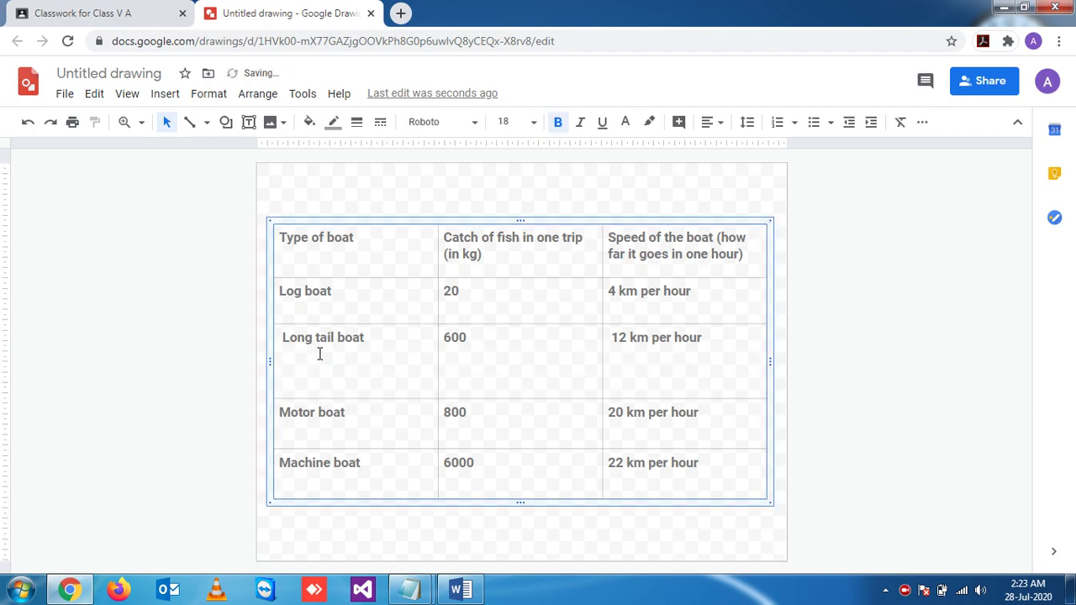
- Delete the two blank lines under 600 in the Long tail catch cell
{"action": "left_click", "coordinate": [480, 367]}
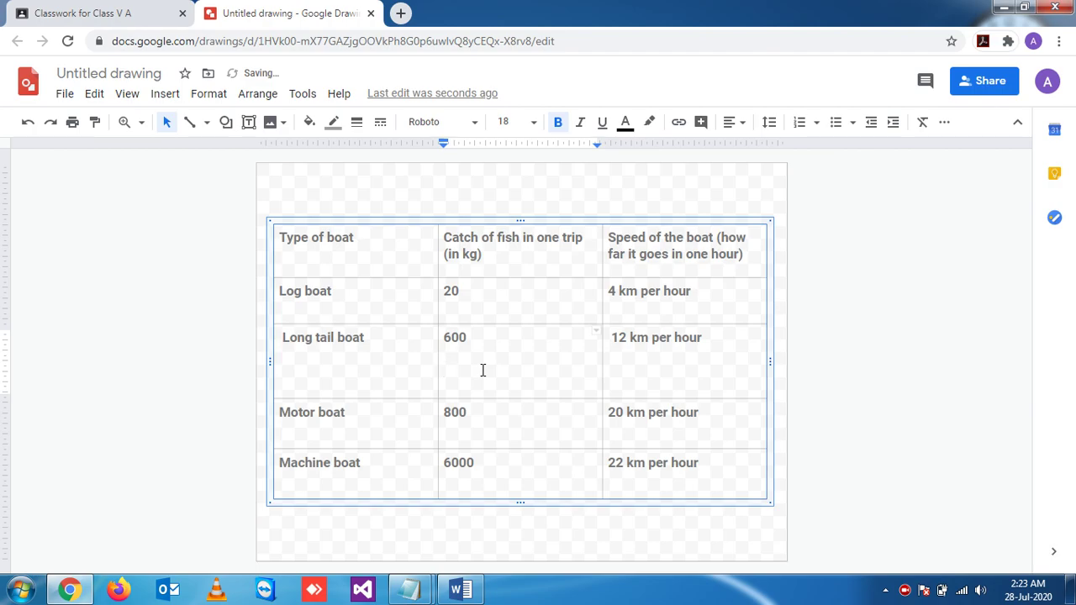
{"action": "key", "text": "BackSpace"}
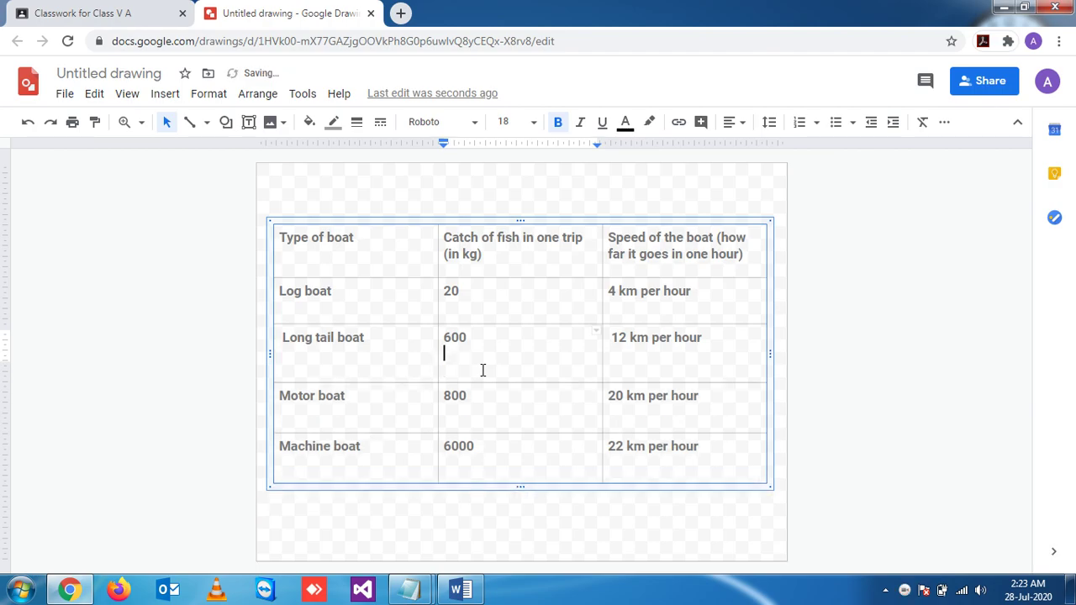
{"action": "key", "text": "BackSpace"}
{"action": "left_click_drag", "start_coordinate": [476, 379], "coordinate": [470, 356]}
- Check the boat name and speed cells, then deselect the table
{"action": "left_click", "coordinate": [400, 376]}
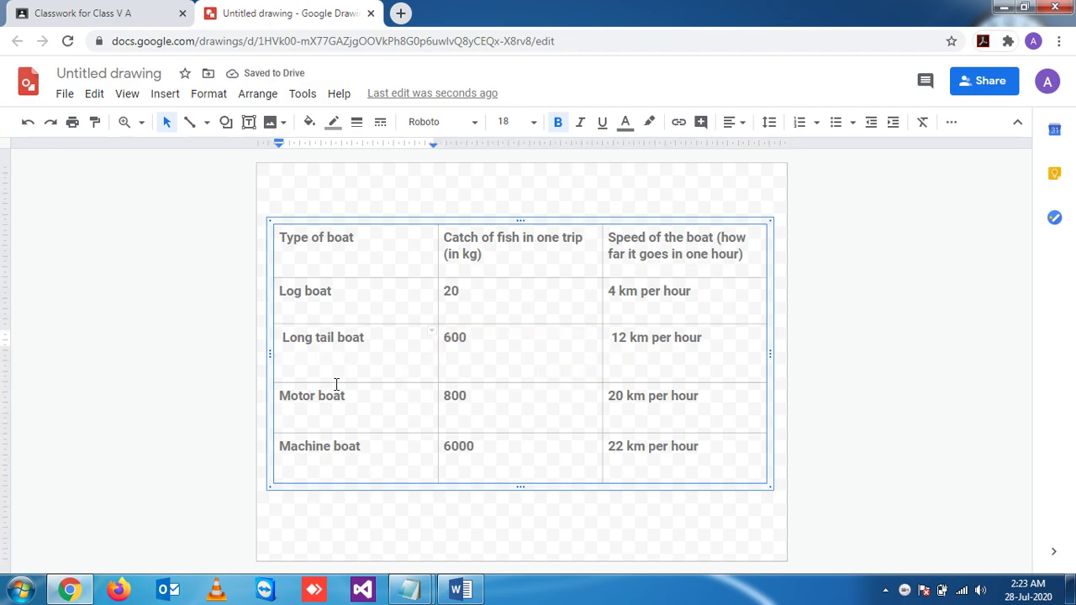
{"action": "left_click_drag", "start_coordinate": [277, 382], "coordinate": [276, 360]}
{"action": "left_click", "coordinate": [360, 438]}
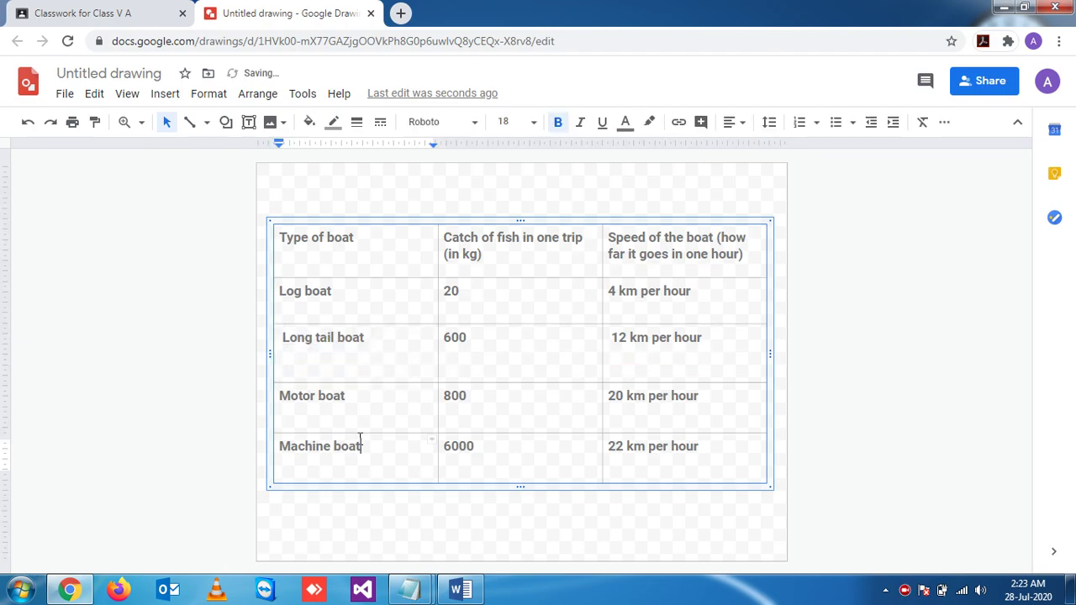
{"action": "left_click", "coordinate": [756, 472]}
{"action": "left_click", "coordinate": [736, 414]}
{"action": "left_click", "coordinate": [729, 346]}
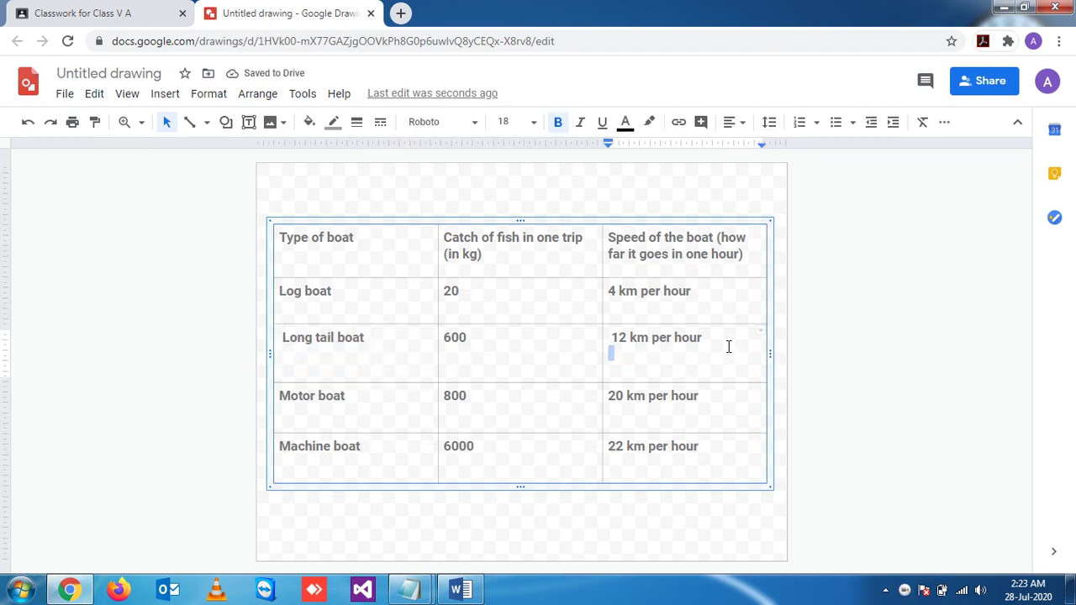
{"action": "left_click", "coordinate": [721, 297]}
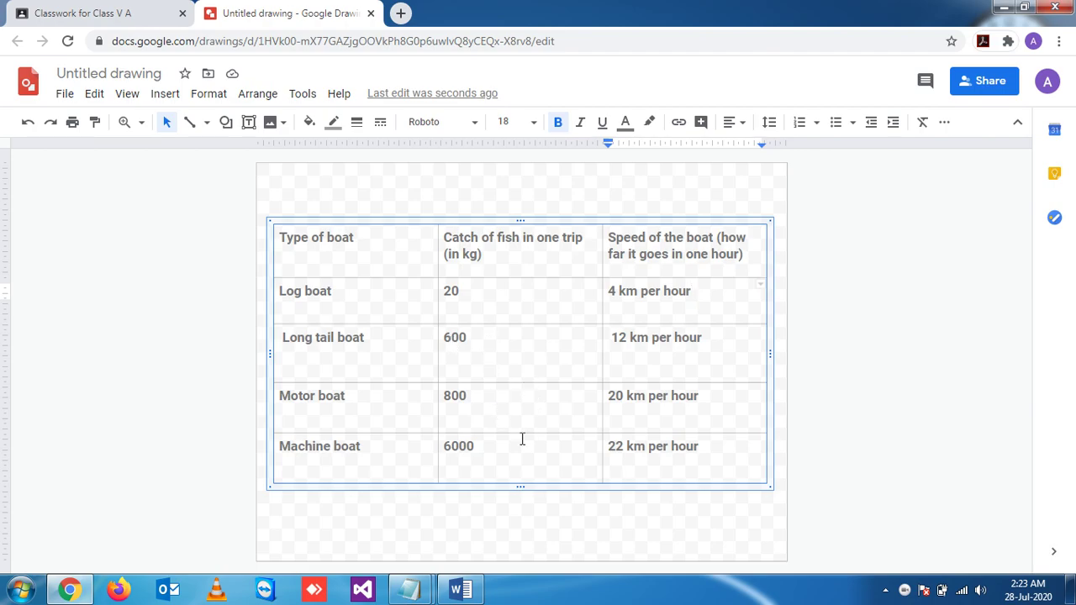
{"action": "left_click", "coordinate": [516, 542]}
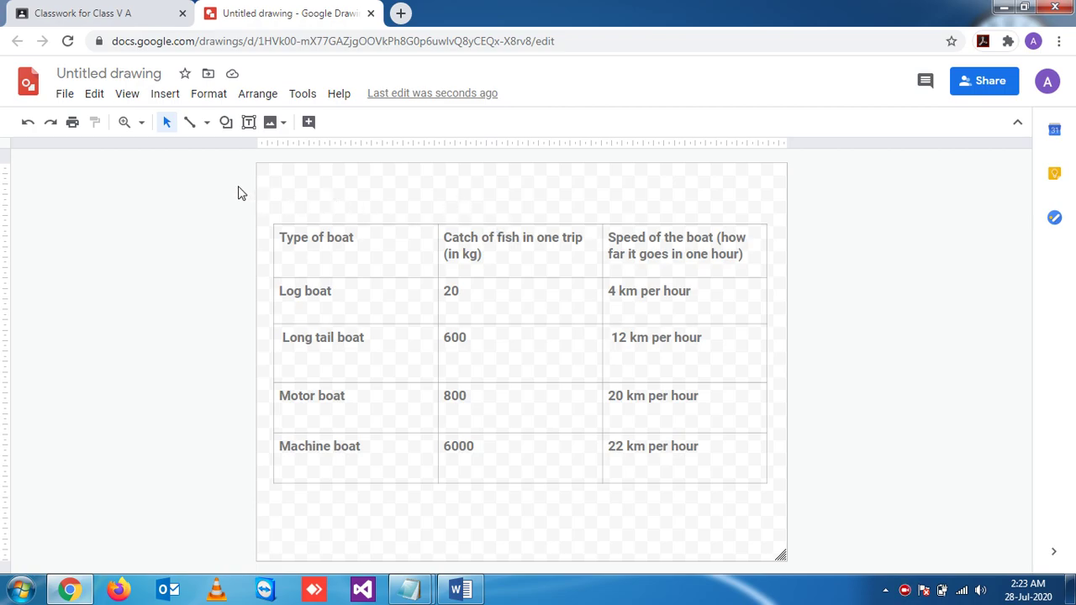
- Add a text box below the table reading 'Please check the question and answer it.'
{"action": "left_click", "coordinate": [162, 97]}
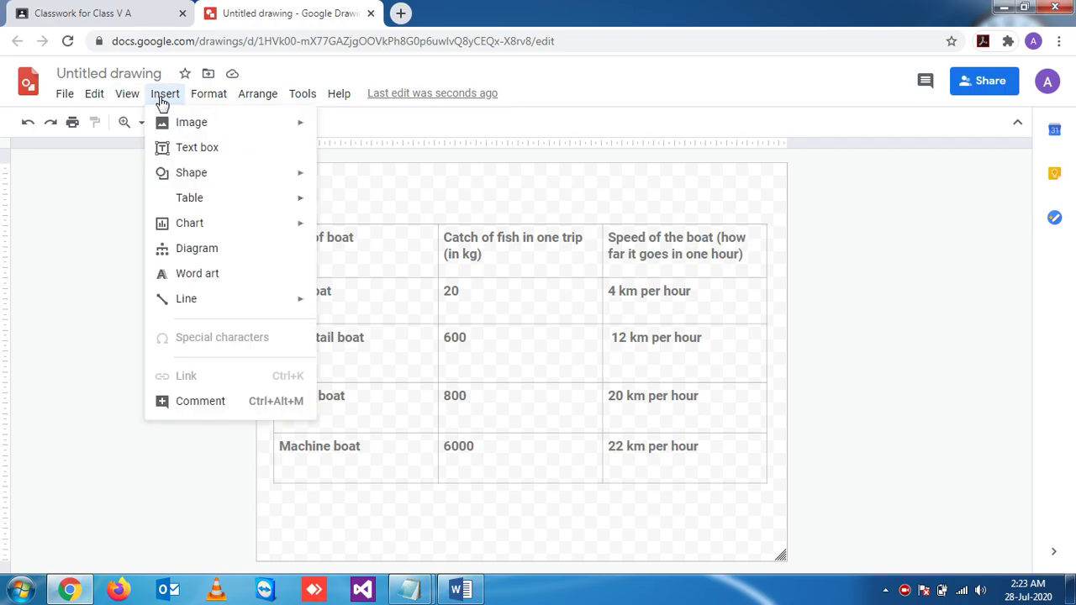
{"action": "left_click", "coordinate": [200, 149]}
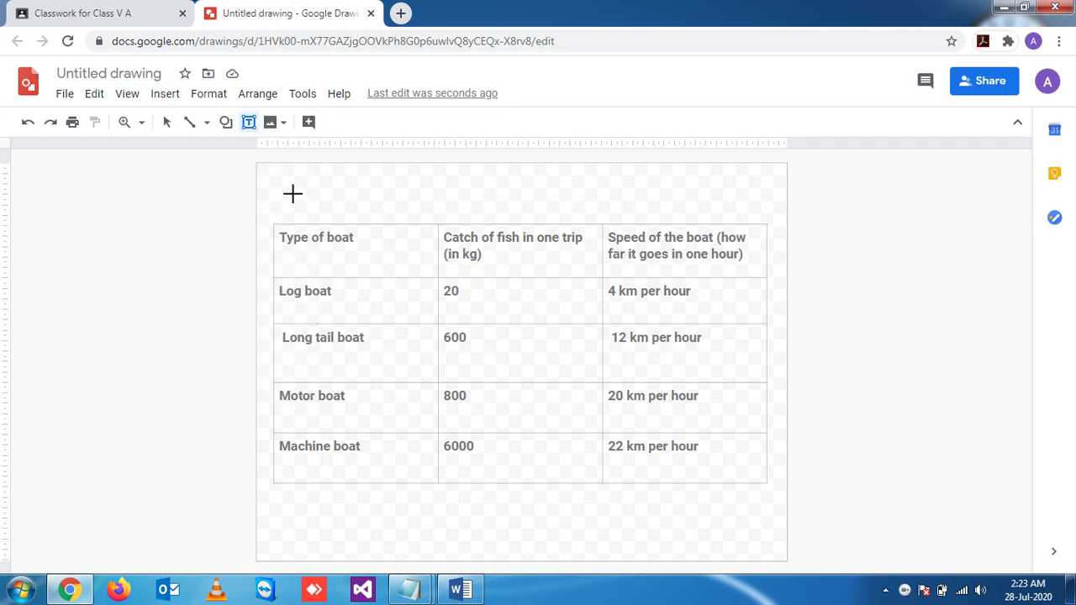
{"action": "mouse_move", "coordinate": [290, 501]}
{"action": "left_mouse_down"}
{"action": "mouse_move", "coordinate": [444, 525]}
{"action": "mouse_move", "coordinate": [642, 525]}
{"action": "left_mouse_up"}
{"action": "type", "text": "P"}
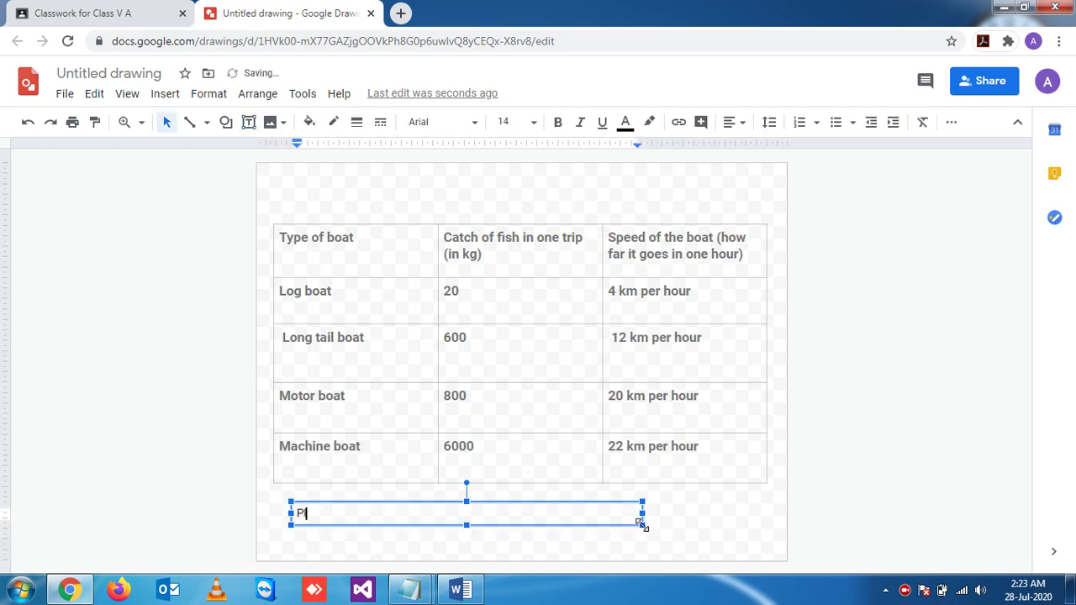
{"action": "type", "text": "ease check the q"}
{"action": "type", "text": "uestio"}
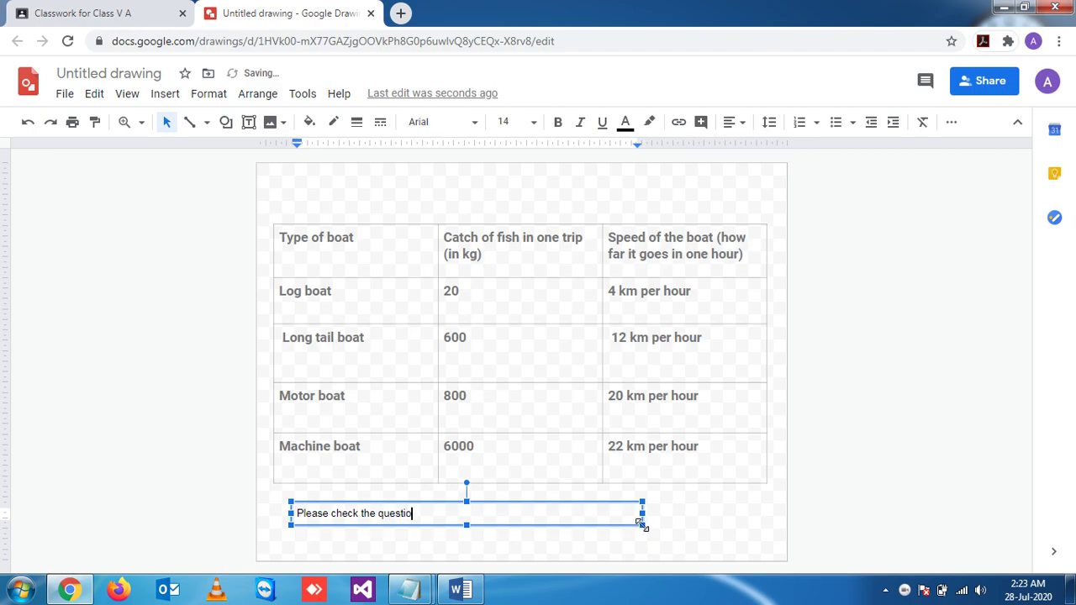
{"action": "type", "text": "n and "}
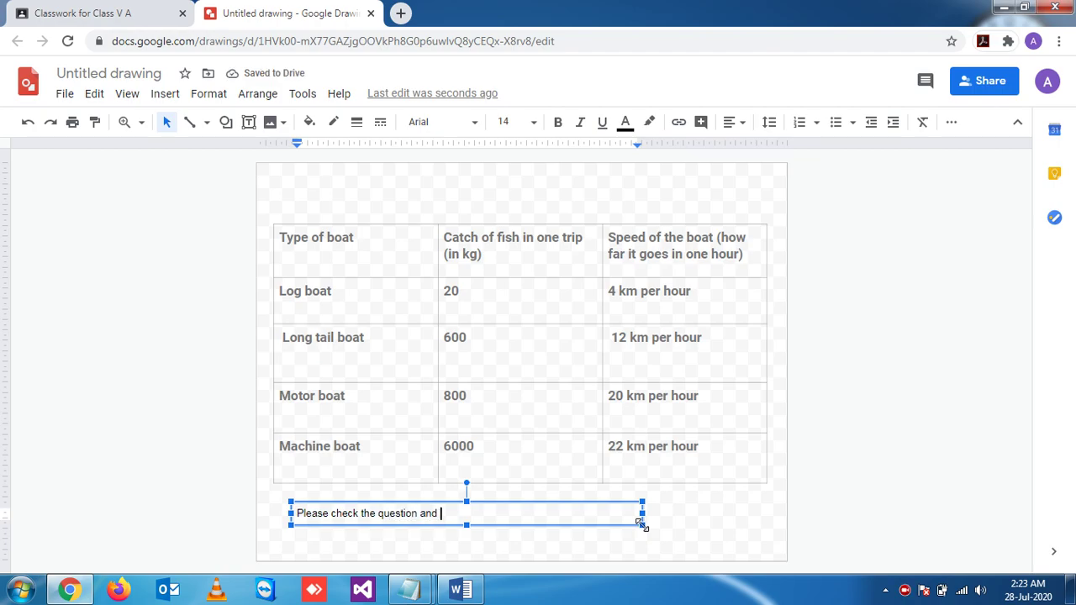
{"action": "type", "text": "answer it."}
{"action": "left_click", "coordinate": [712, 522]}
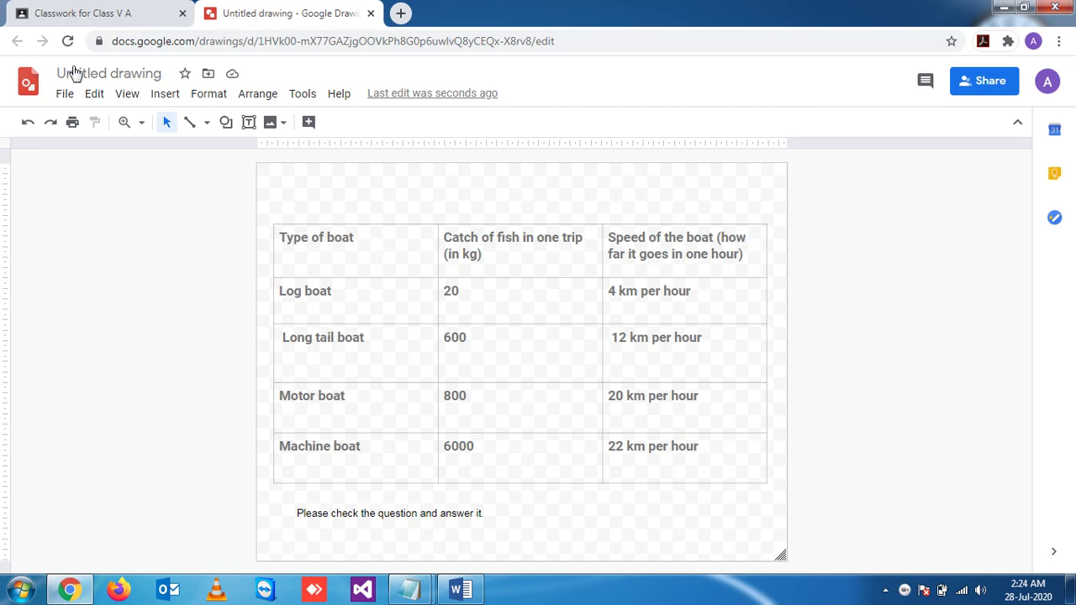
- Rename the drawing from 'Untitled drawing' to 'TypeOfBoatQ3'
{"action": "left_click", "coordinate": [113, 74]}
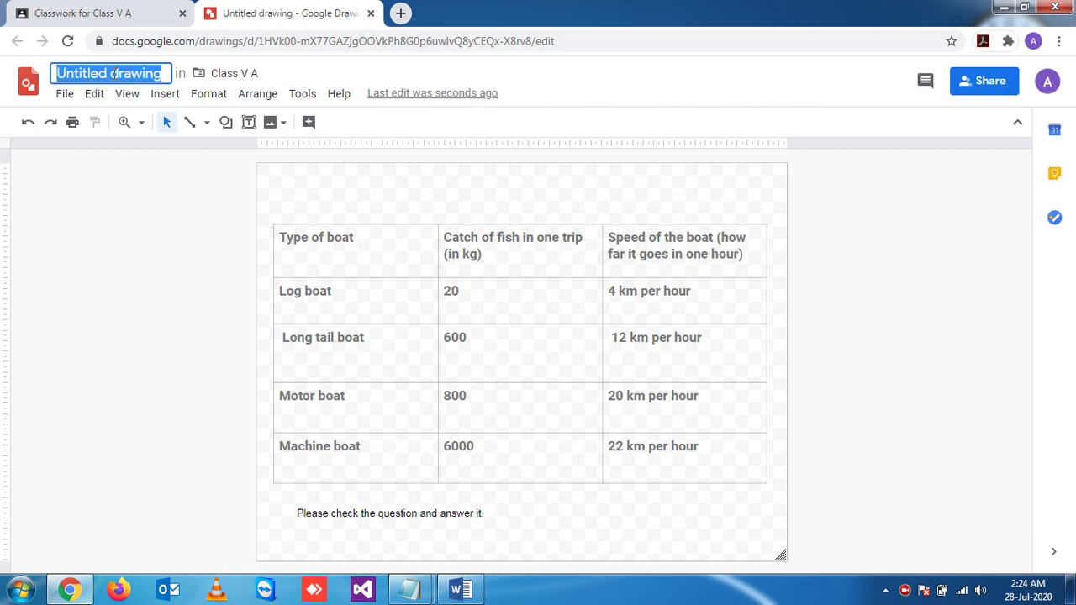
{"action": "type", "text": "Thy"}
{"action": "key", "text": "BackSpace"}
{"action": "key", "text": "BackSpace"}
{"action": "type", "text": "yp"}
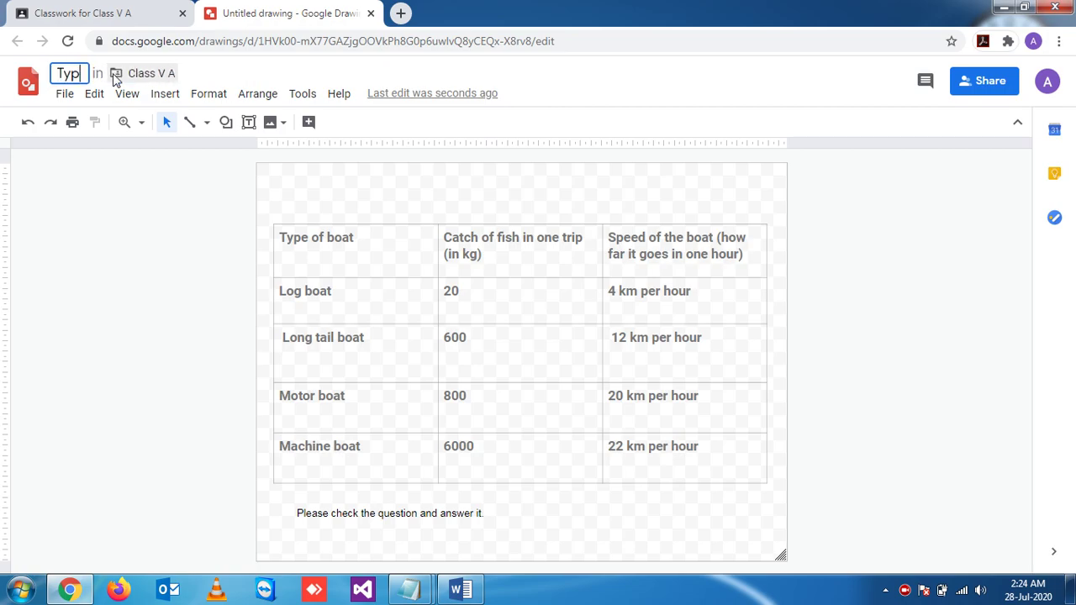
{"action": "type", "text": "eOfBoa"}
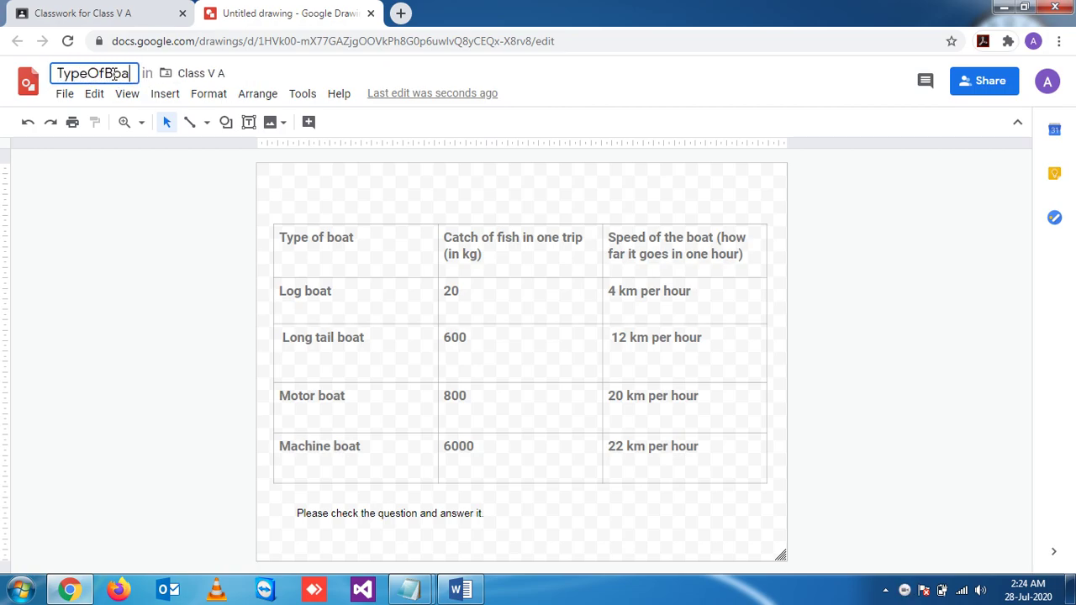
{"action": "type", "text": "t"}
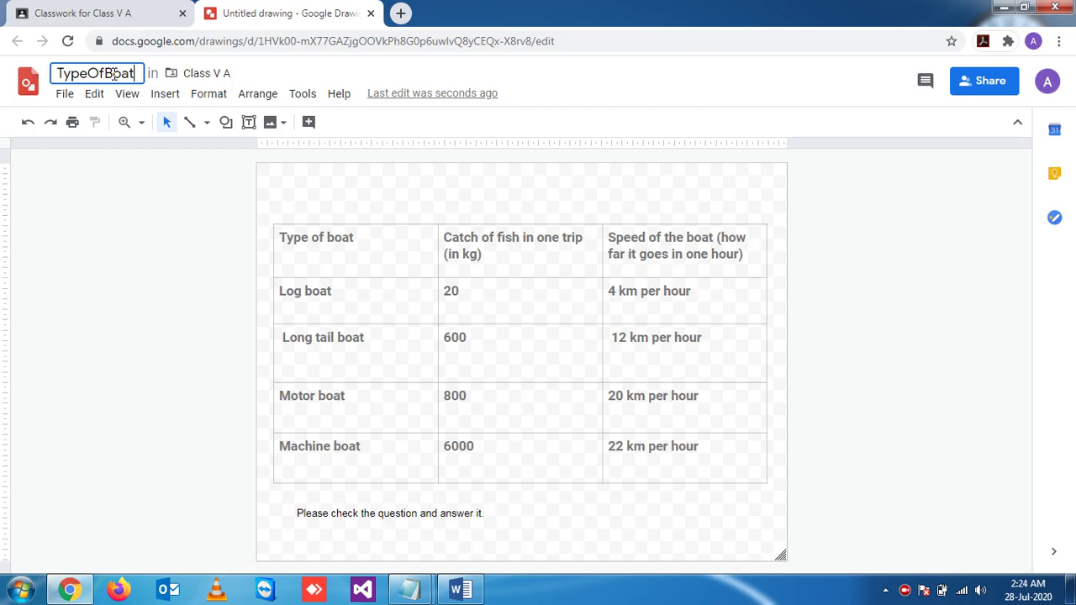
{"action": "type", "text": "Q"}
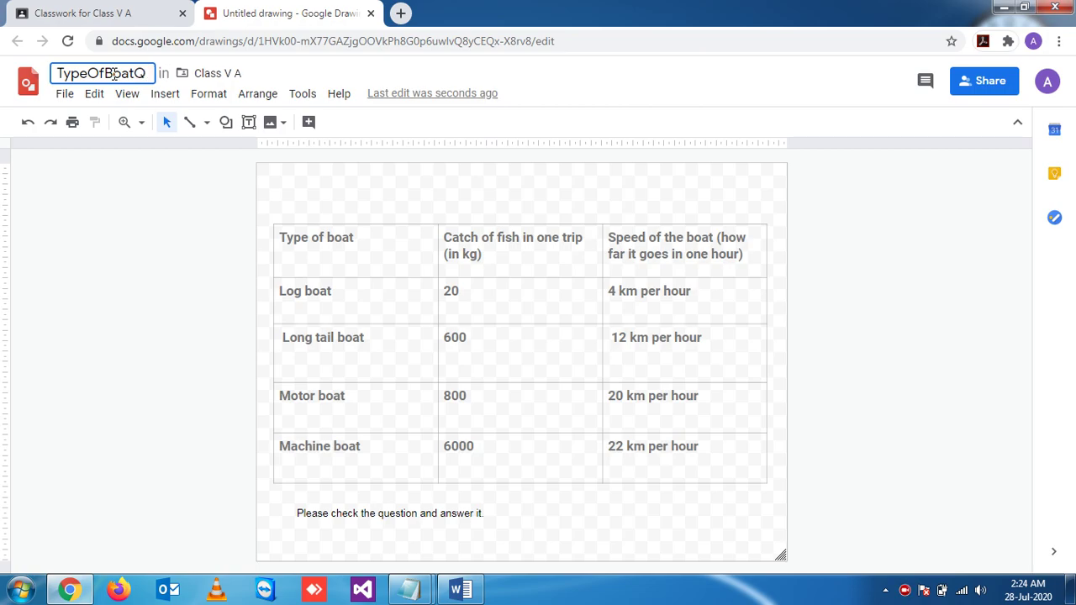
{"action": "type", "text": "3"}
{"action": "key", "text": "Return"}
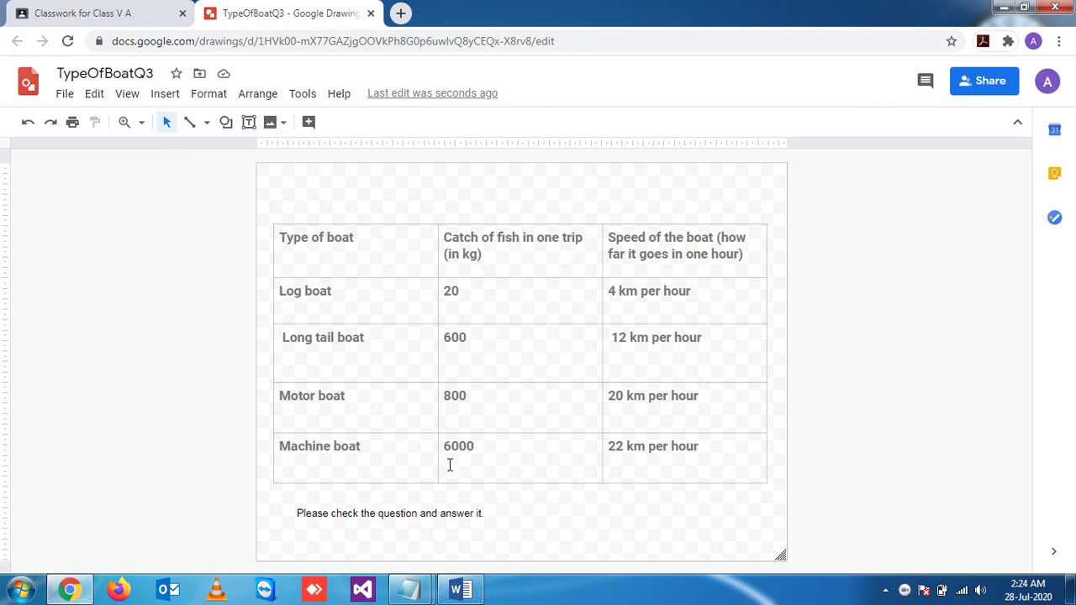
{"action": "left_click", "coordinate": [466, 592]}
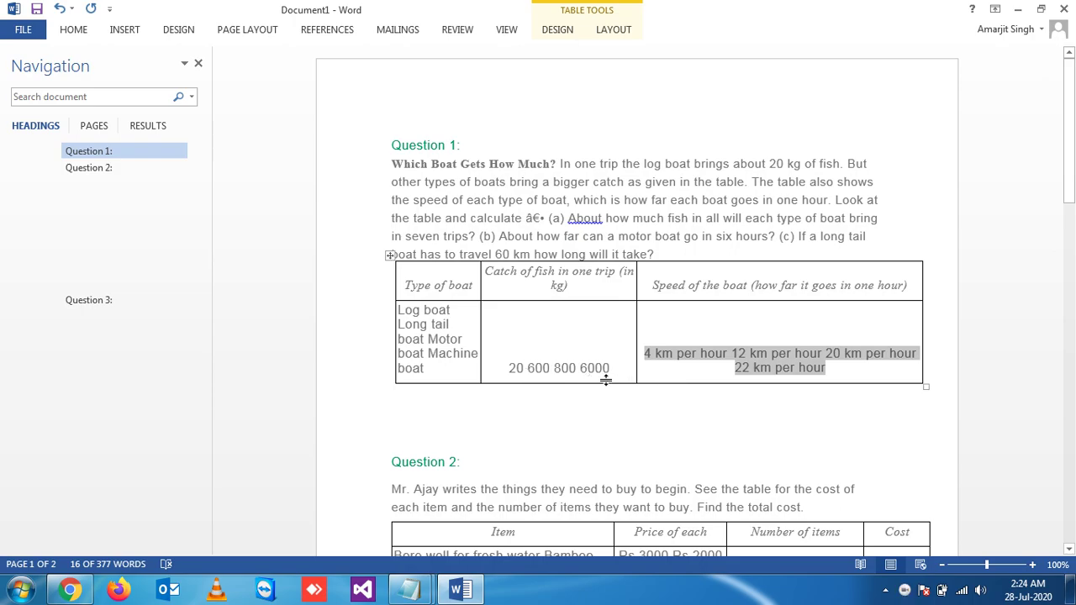
{"action": "key", "text": "alt+Tab"}
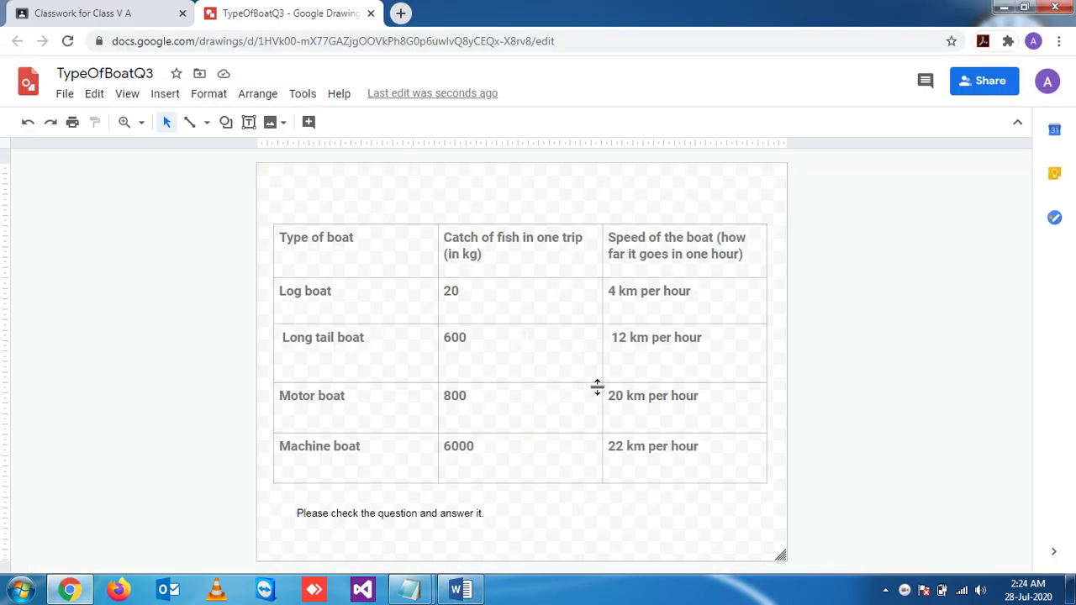
{"action": "left_click", "coordinate": [460, 589]}
- Close the drawing tab and reload the Google Classroom page
{"action": "left_click", "coordinate": [373, 13]}
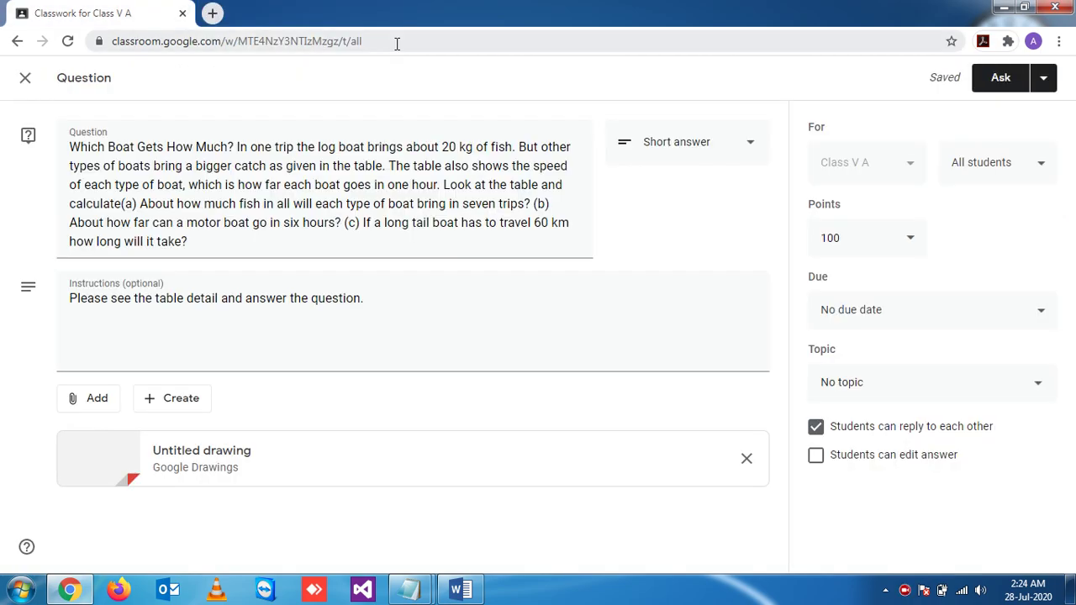
{"action": "left_click", "coordinate": [397, 44]}
{"action": "key", "text": "Return"}
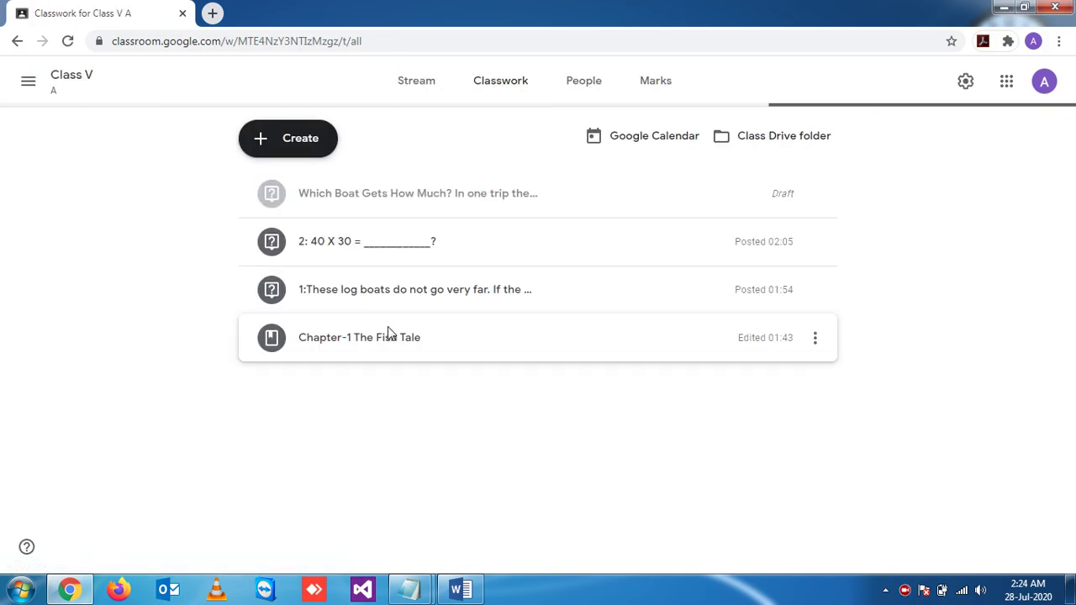
- Expand the boat question draft and choose Edit from its options menu
{"action": "left_click", "coordinate": [765, 187]}
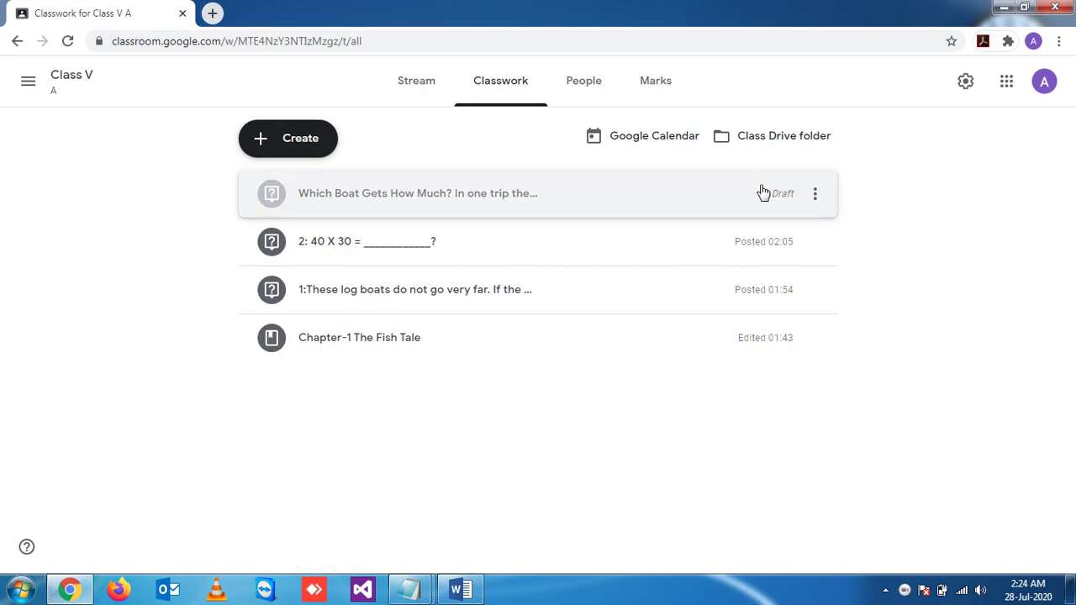
{"action": "left_click", "coordinate": [355, 195]}
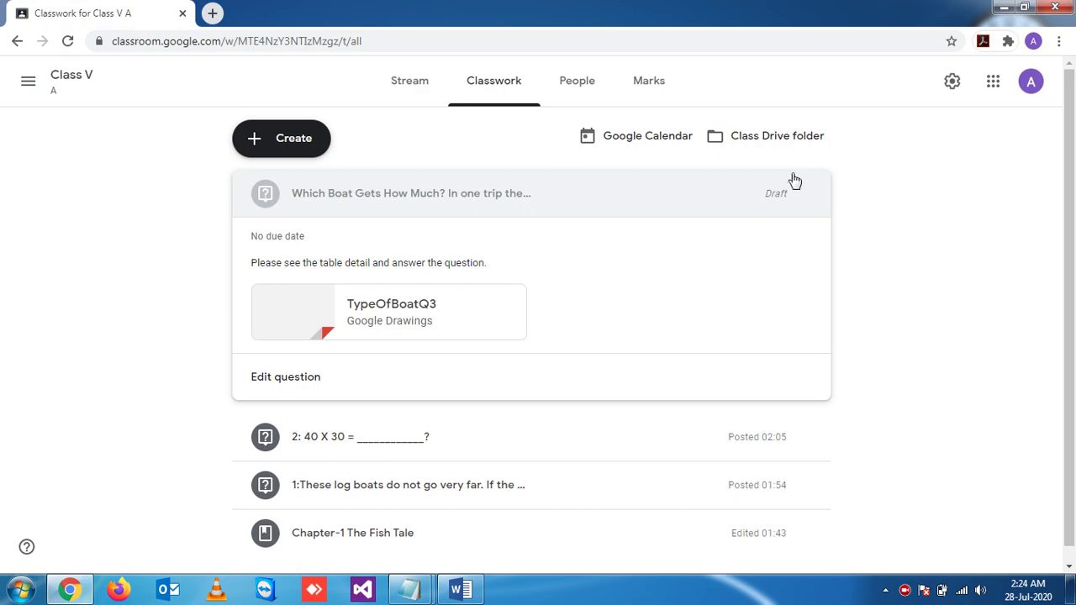
{"action": "left_click", "coordinate": [808, 201]}
{"action": "left_click", "coordinate": [754, 236]}
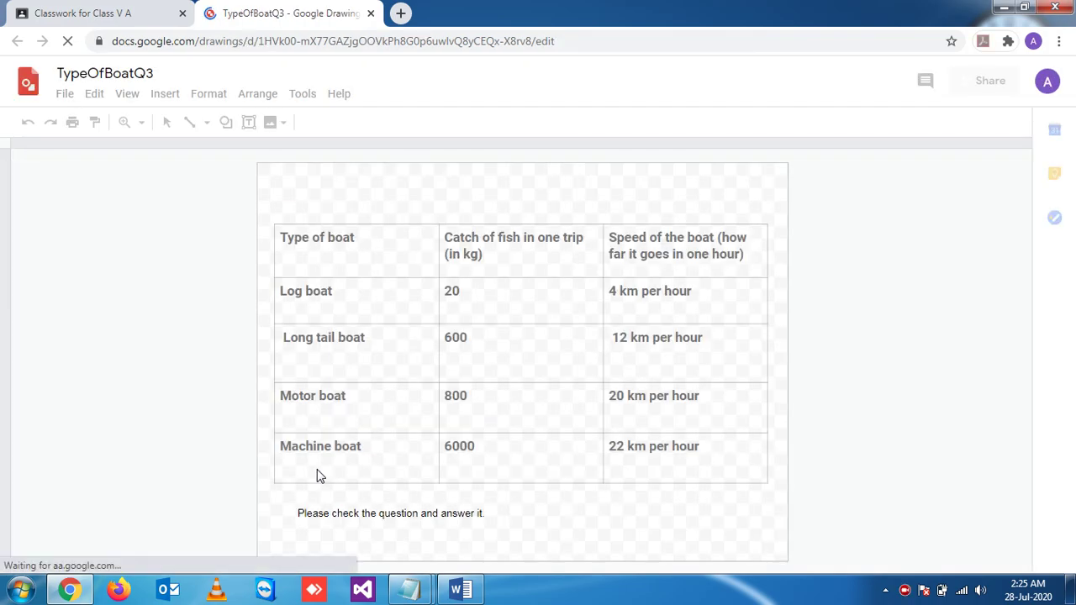
- Close the TypeOfBoatQ3 drawing and confirm the boat question still shows it attached
{"action": "left_click", "coordinate": [371, 13]}
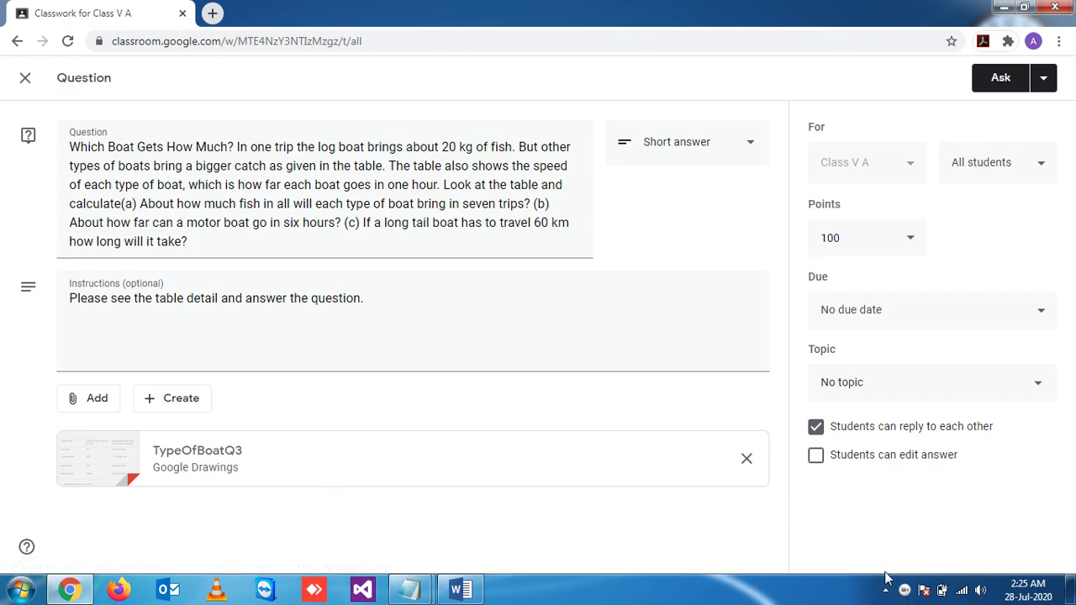
{"action": "left_click", "coordinate": [904, 590]}
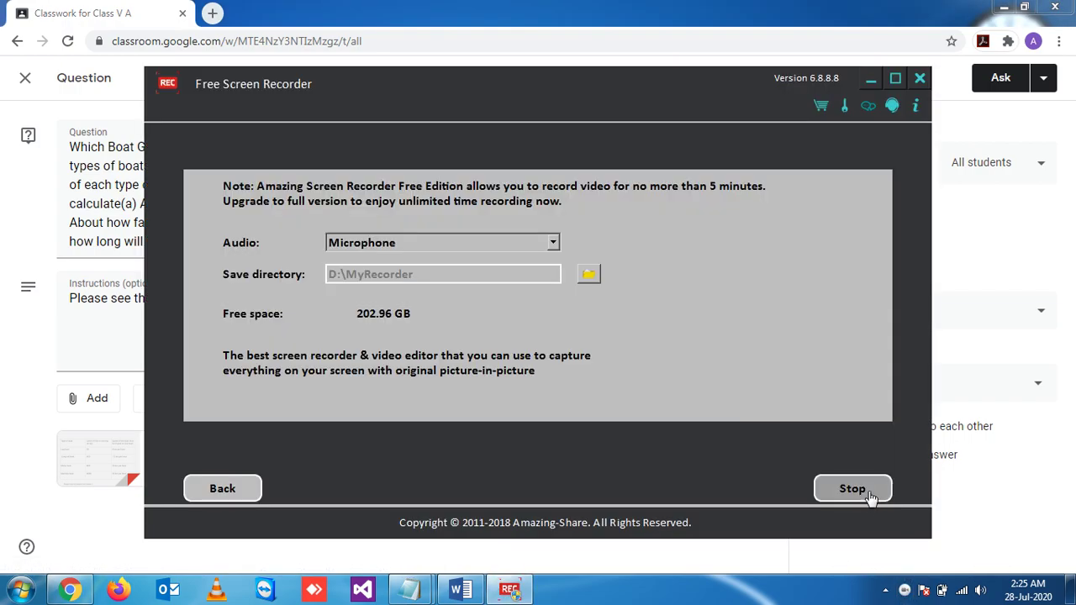